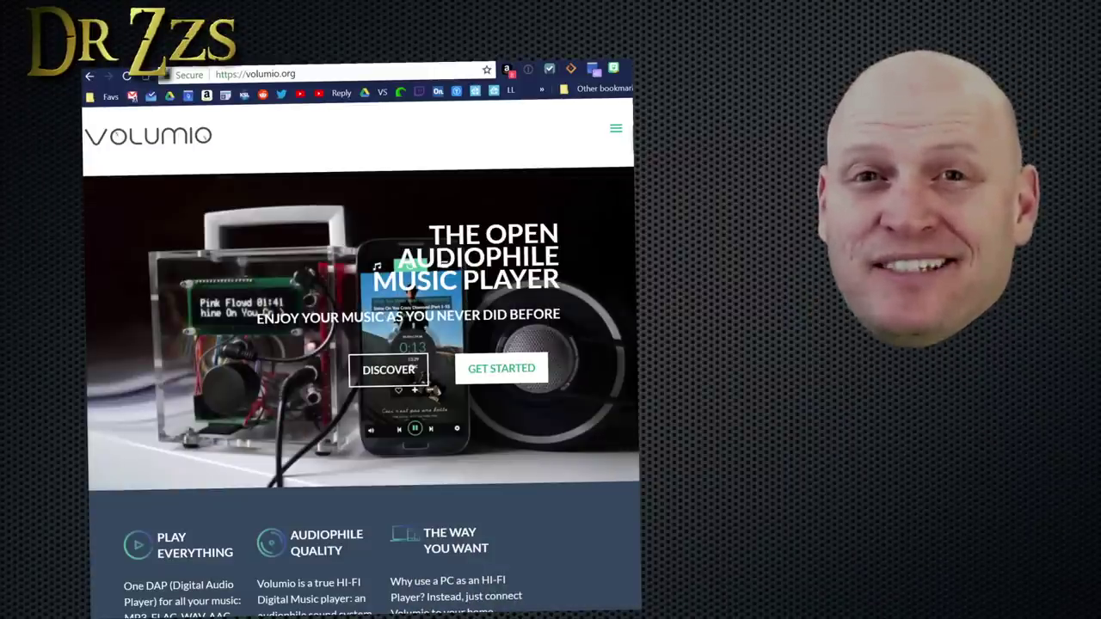
# Look over the Volumio homepage and download the Raspberry Pi image from the Get Started page
pyautogui.scroll(-4, 559, 583)
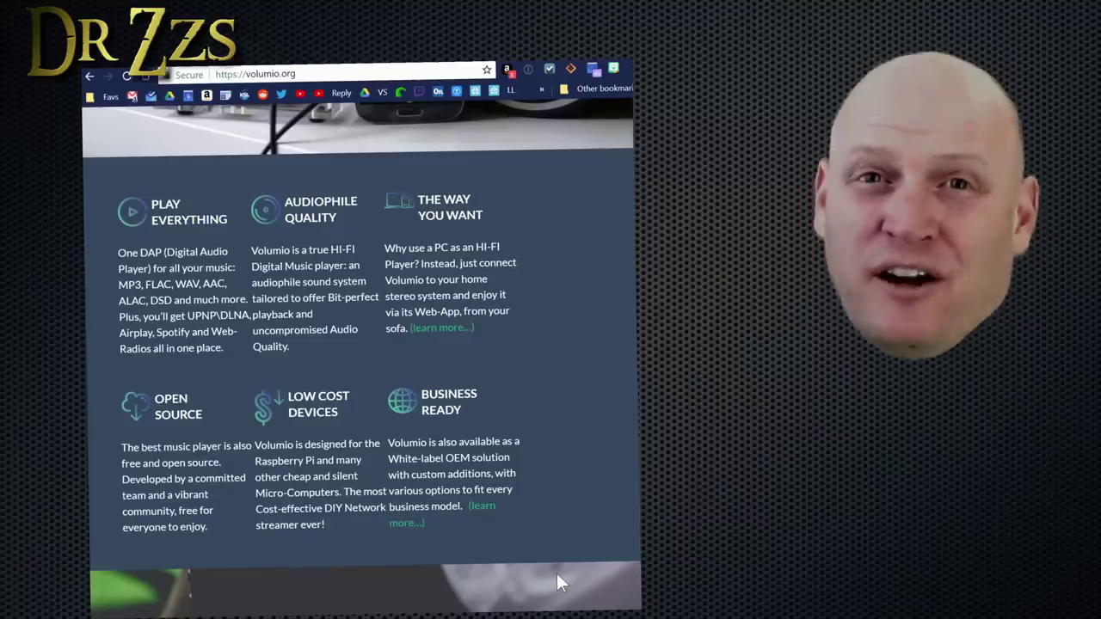
pyautogui.scroll(-6, 557, 581)
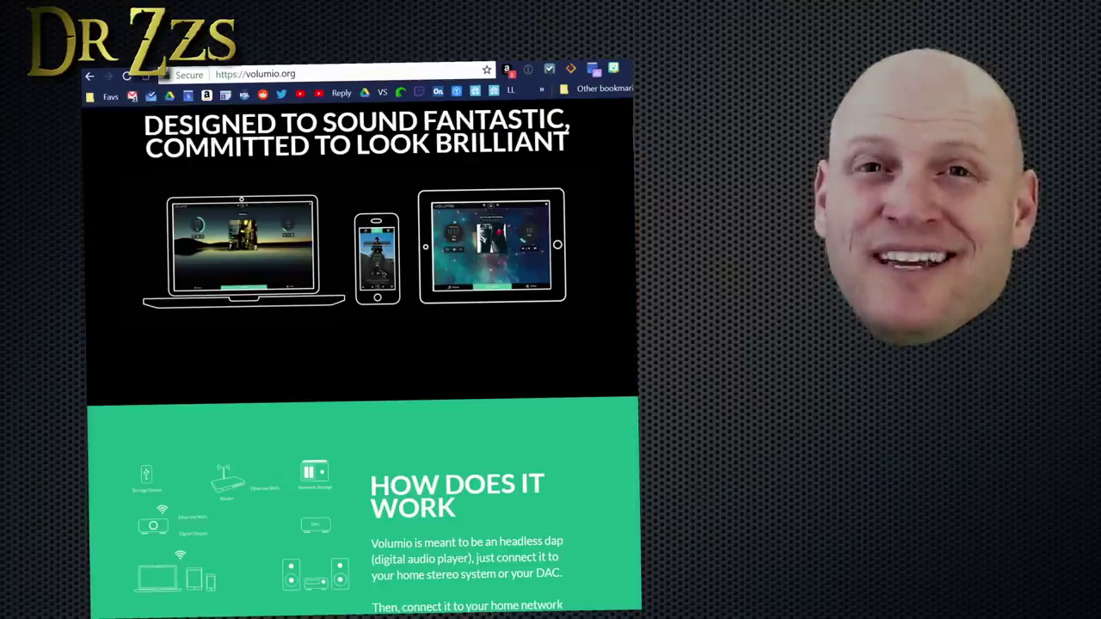
pyautogui.scroll(-3, 362, 353)
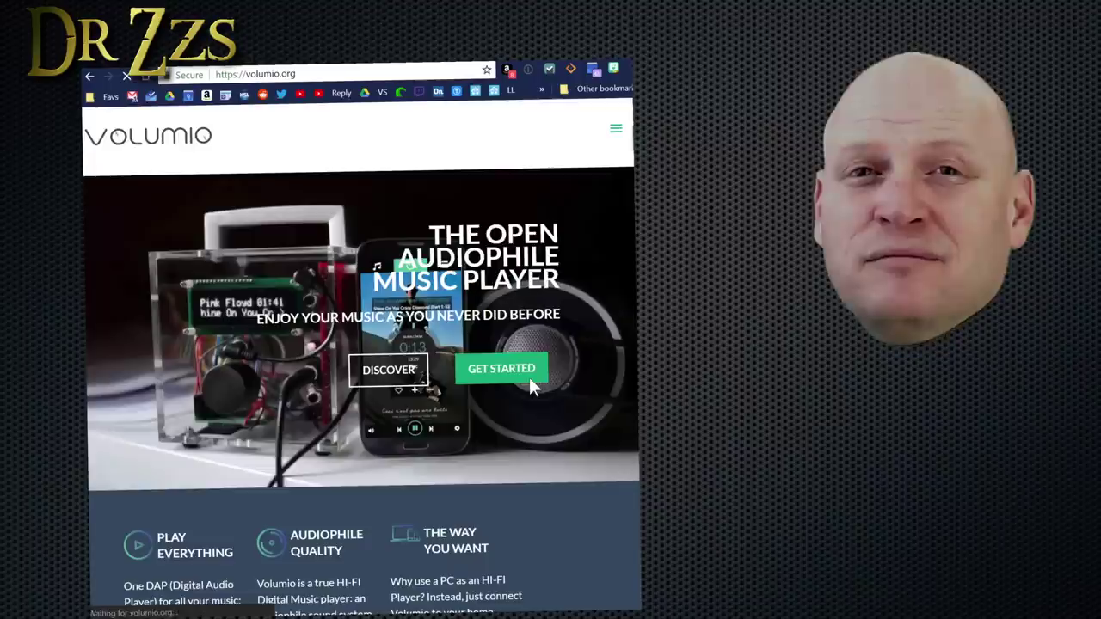
pyautogui.click(529, 377)
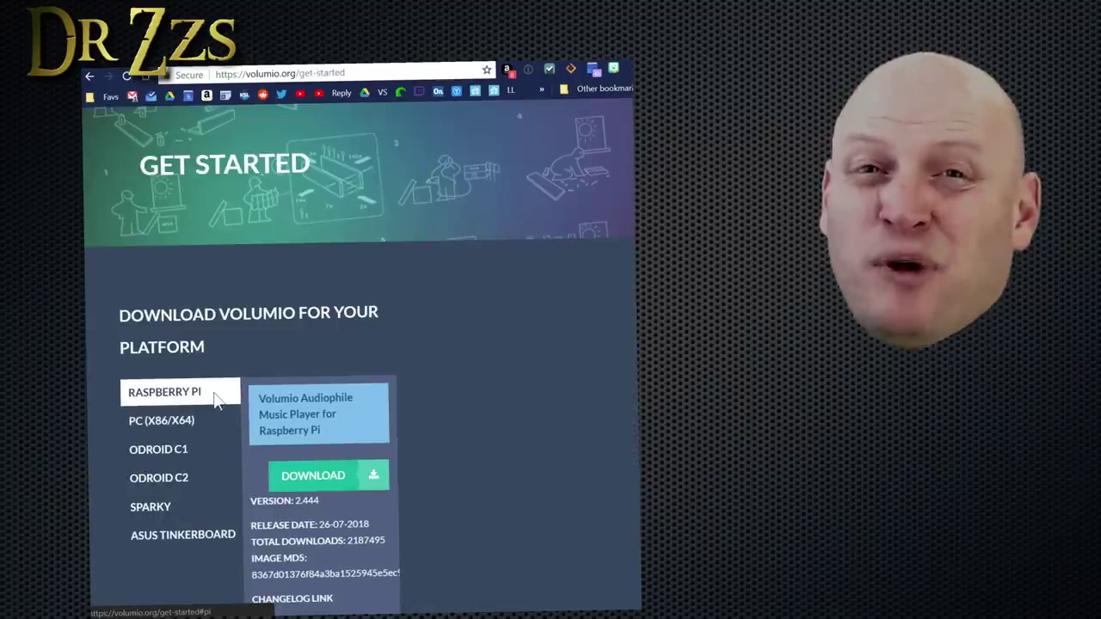
pyautogui.click(373, 481)
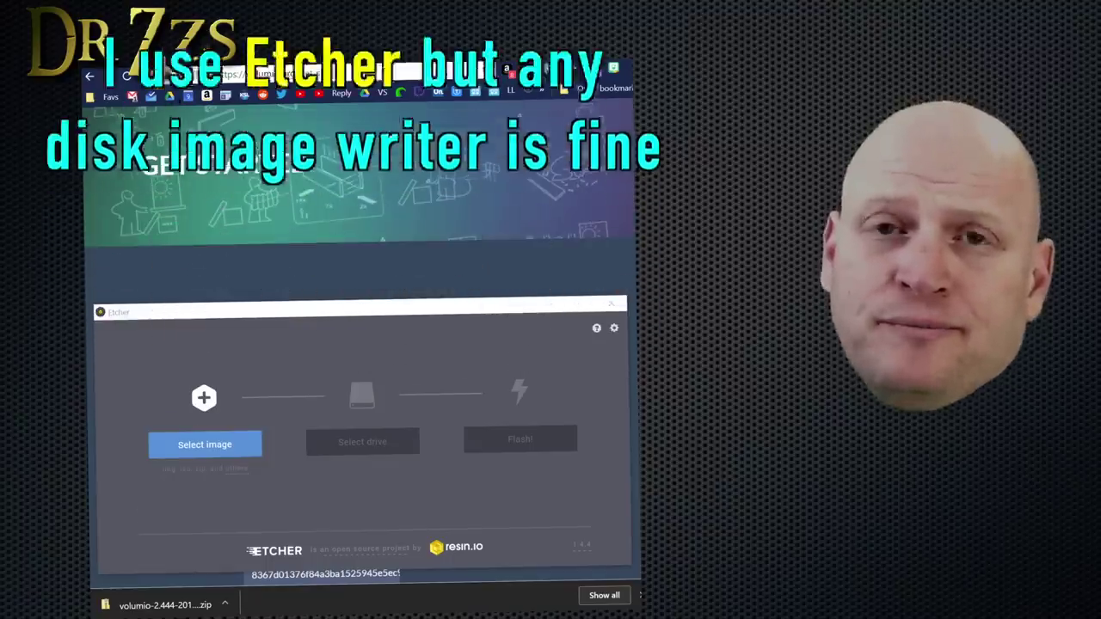
# In Etcher, load volumio-2.413-2018-06-21-pi.img as the image and choose the 63.86 GB Generic STORAGE DEVICE as the target drive
pyautogui.click(200, 442)
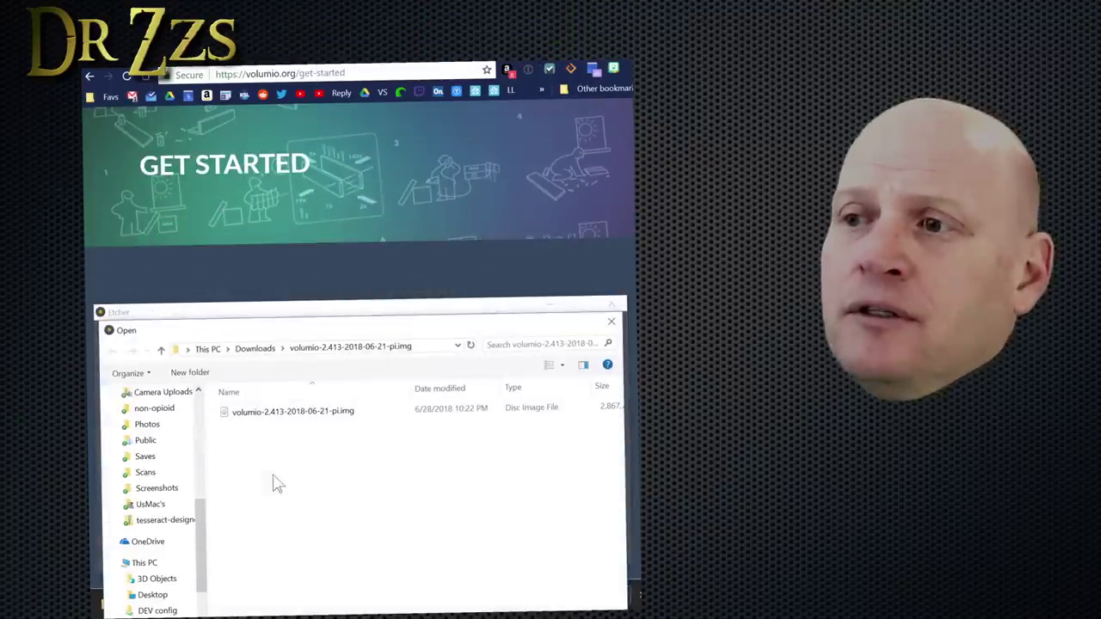
pyautogui.click(301, 418)
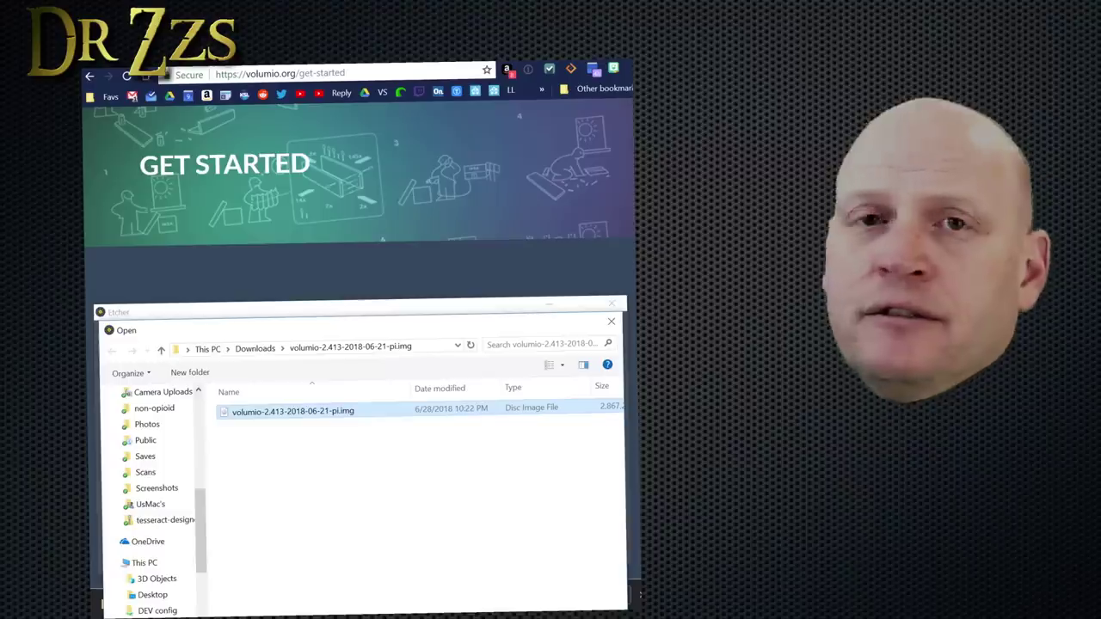
pyautogui.click(366, 451)
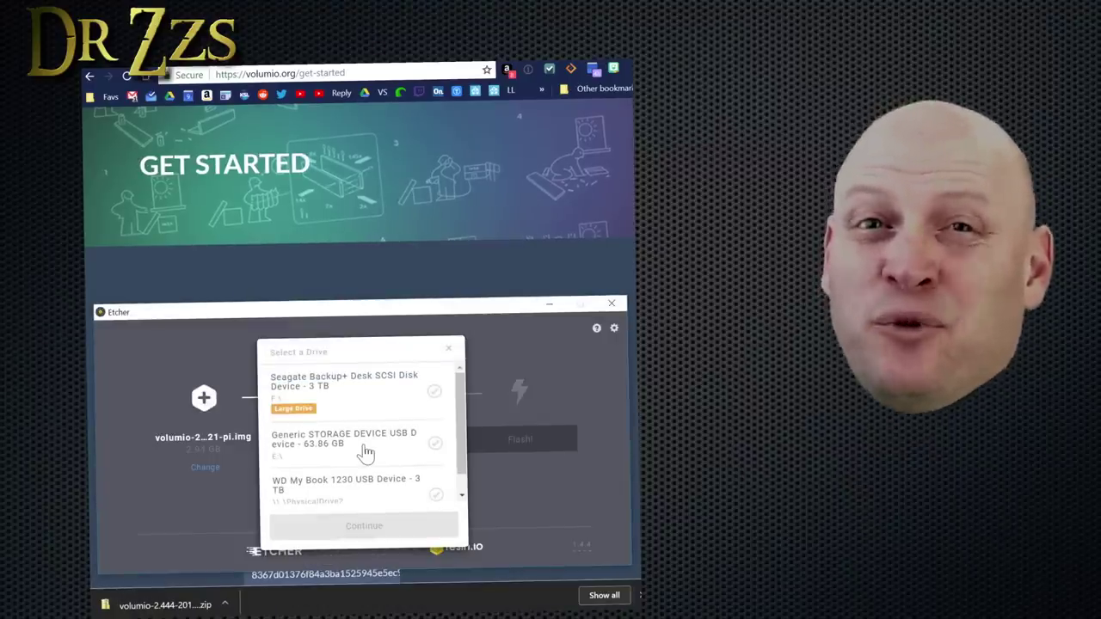
pyautogui.click(365, 452)
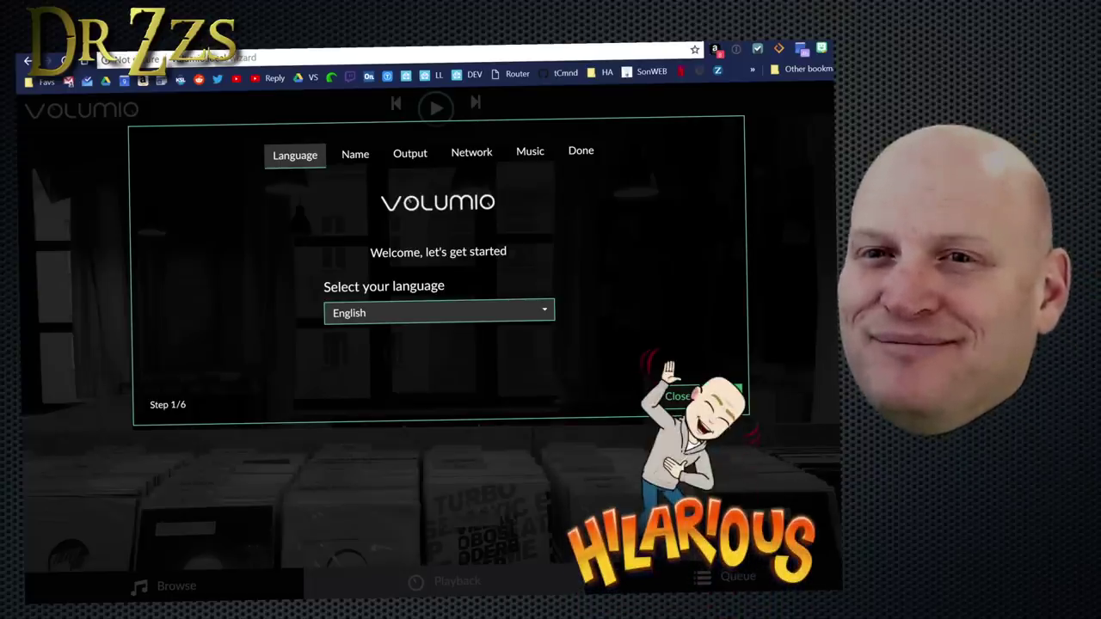
# In the Volumio setup wizard, keep English as the language and name the device Volumio Box
pyautogui.click(723, 398)
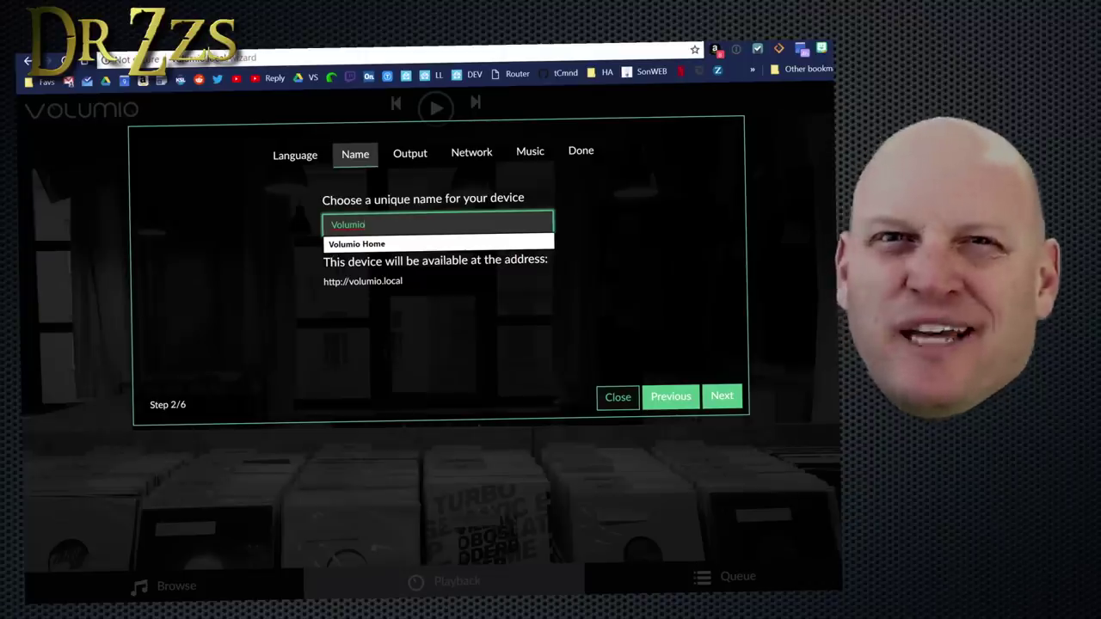
pyautogui.write('Box')
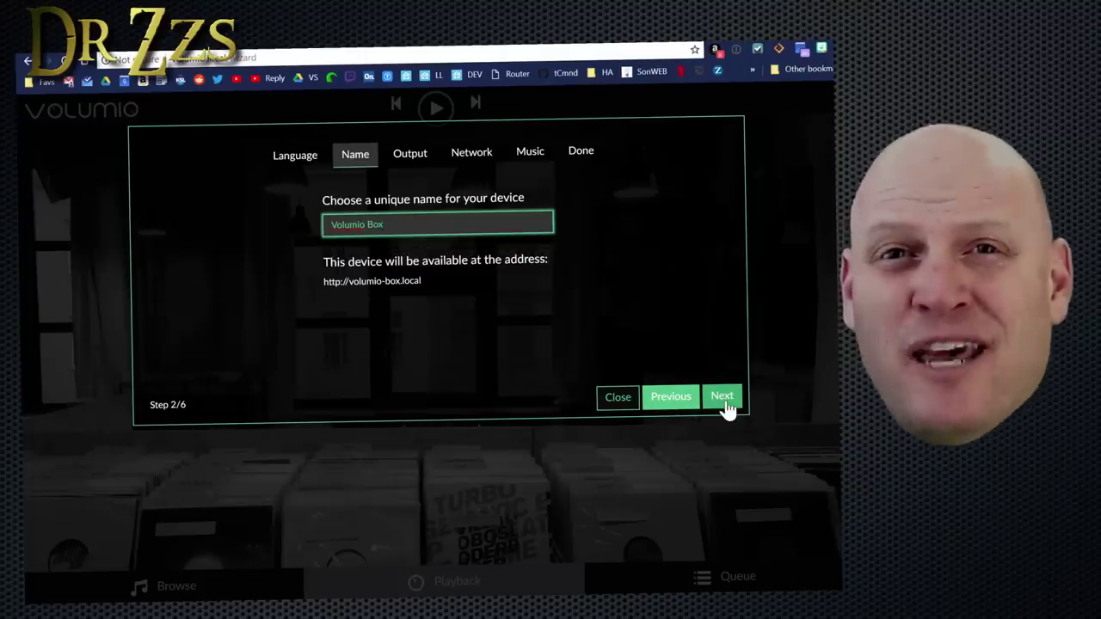
pyautogui.click(722, 397)
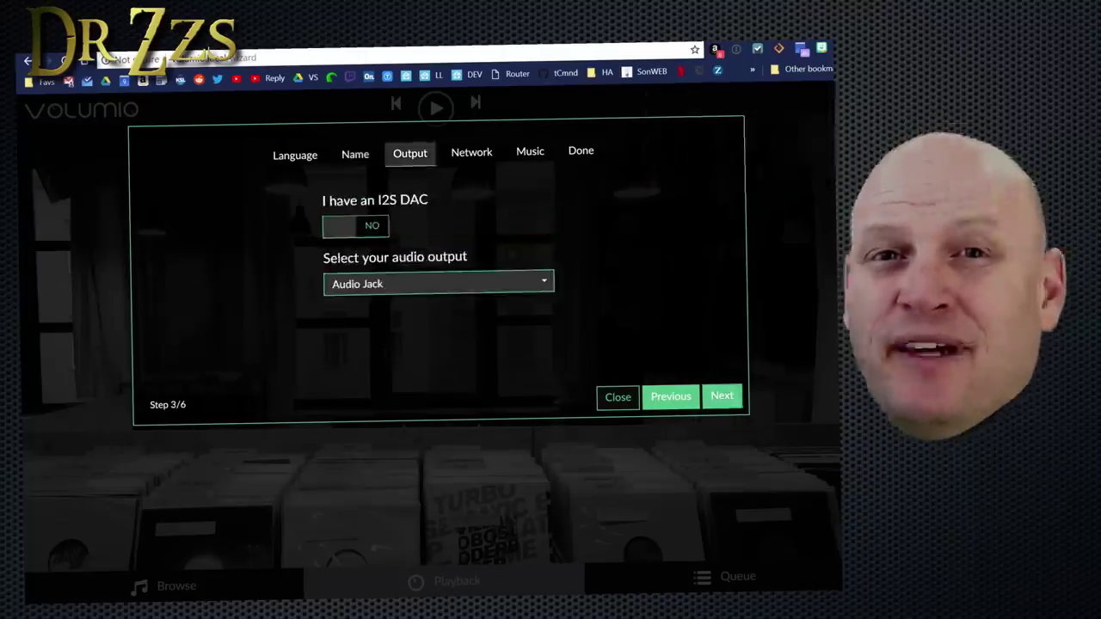
# Set the audio output to use an I2S DAC, keeping Generic I2S DAC as the model, and continue to the network setup
pyautogui.click(541, 288)
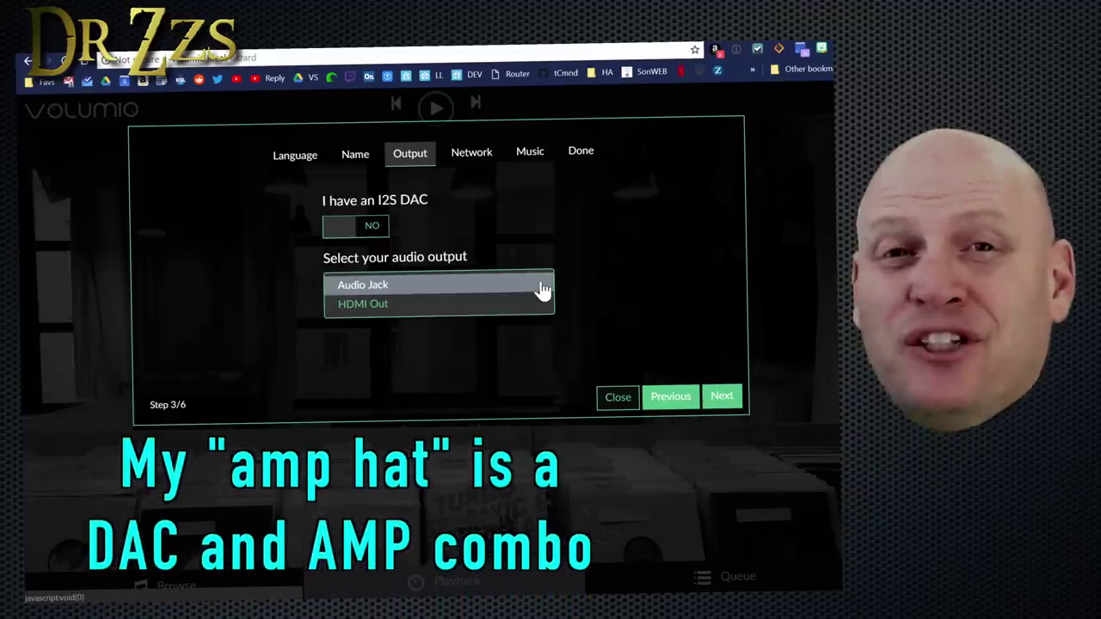
pyautogui.click(541, 288)
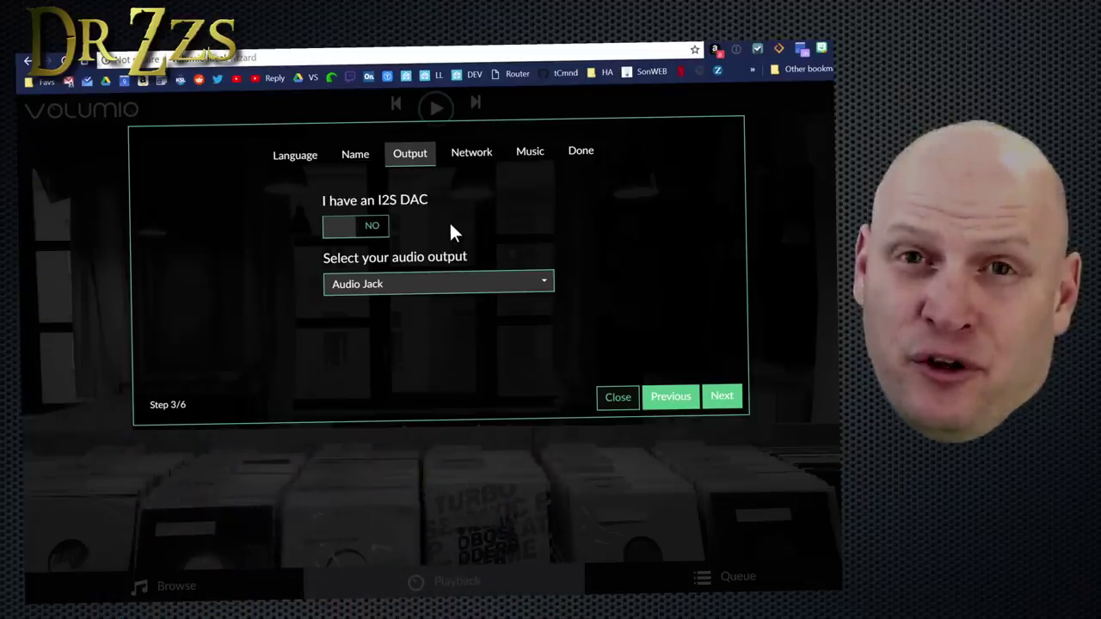
pyautogui.click(355, 225)
pyautogui.click(472, 284)
pyautogui.scroll(-3, 479, 328)
pyautogui.scroll(-15, 479, 328)
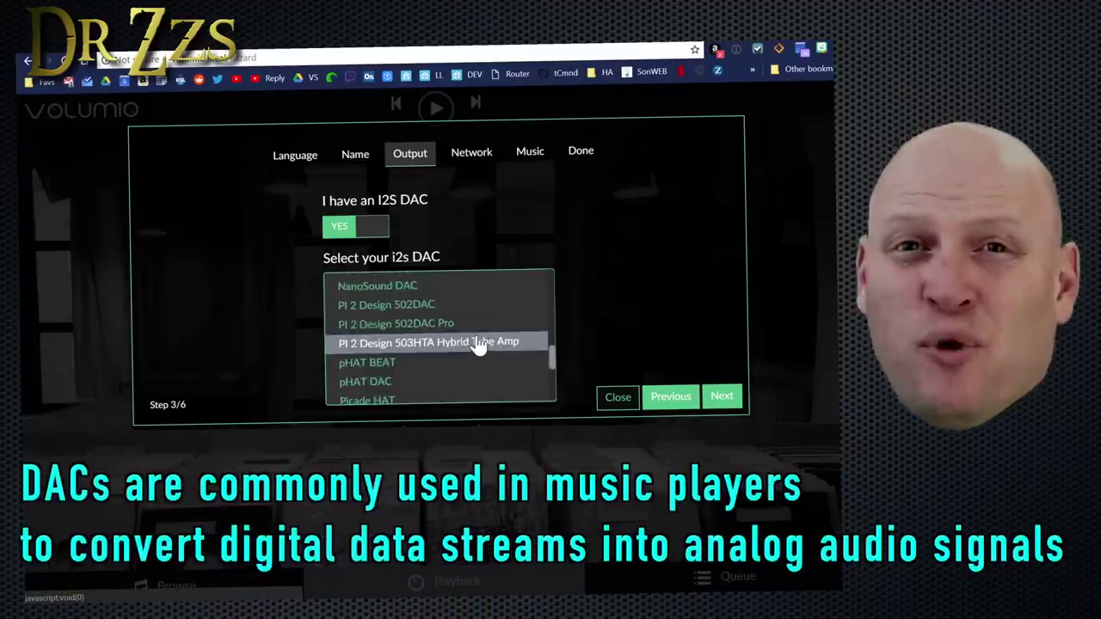
pyautogui.scroll(12, 479, 346)
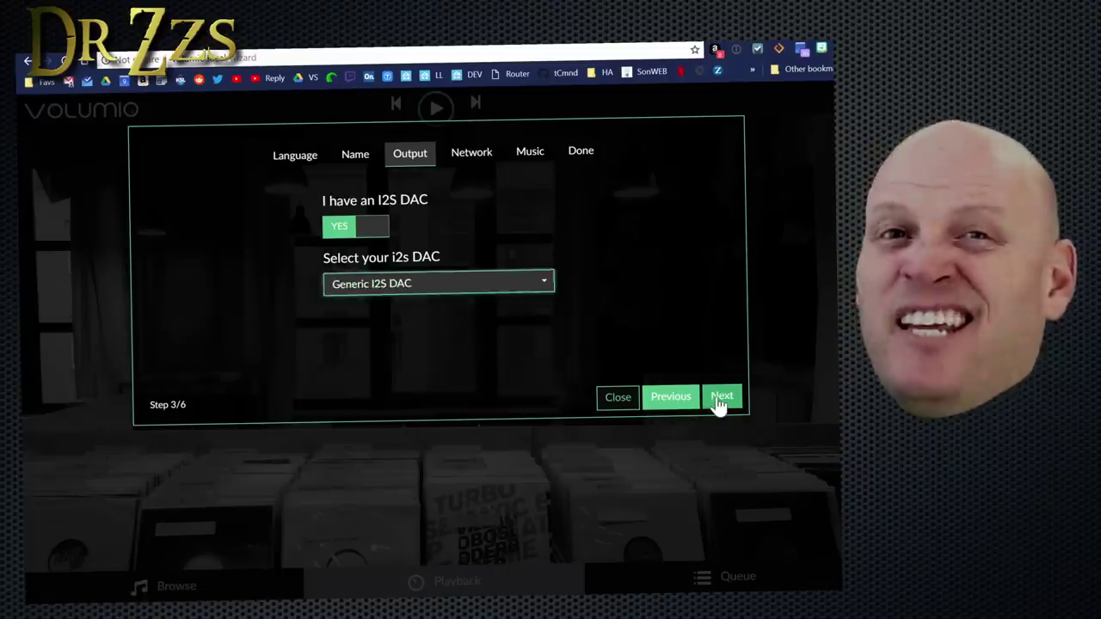
pyautogui.click(719, 401)
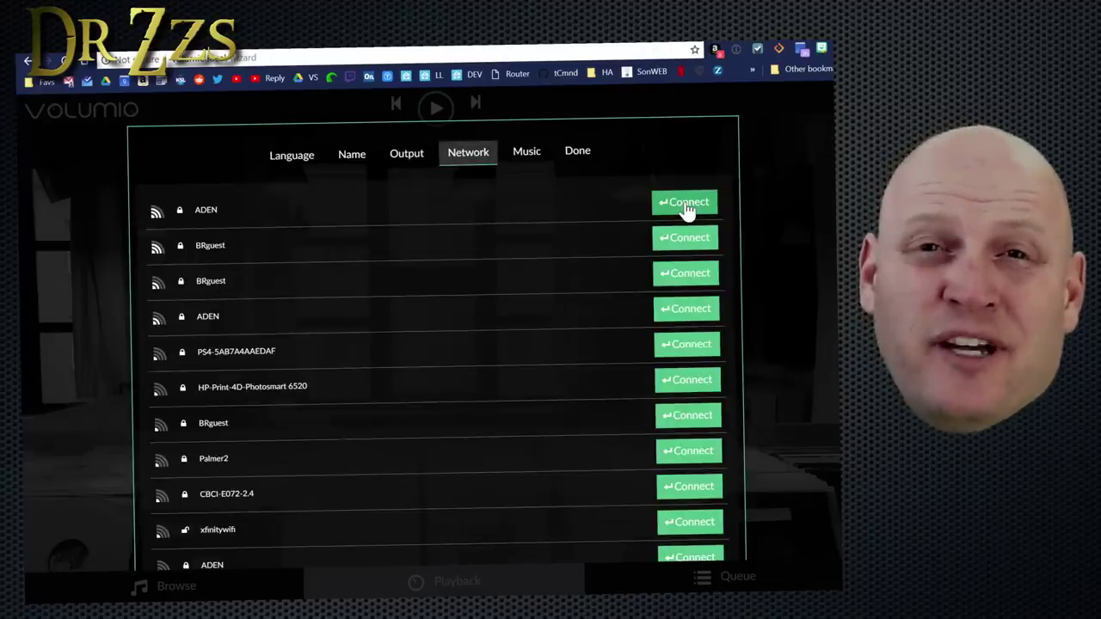
# Connect the device to the first Wi-Fi network in the list
pyautogui.click(686, 204)
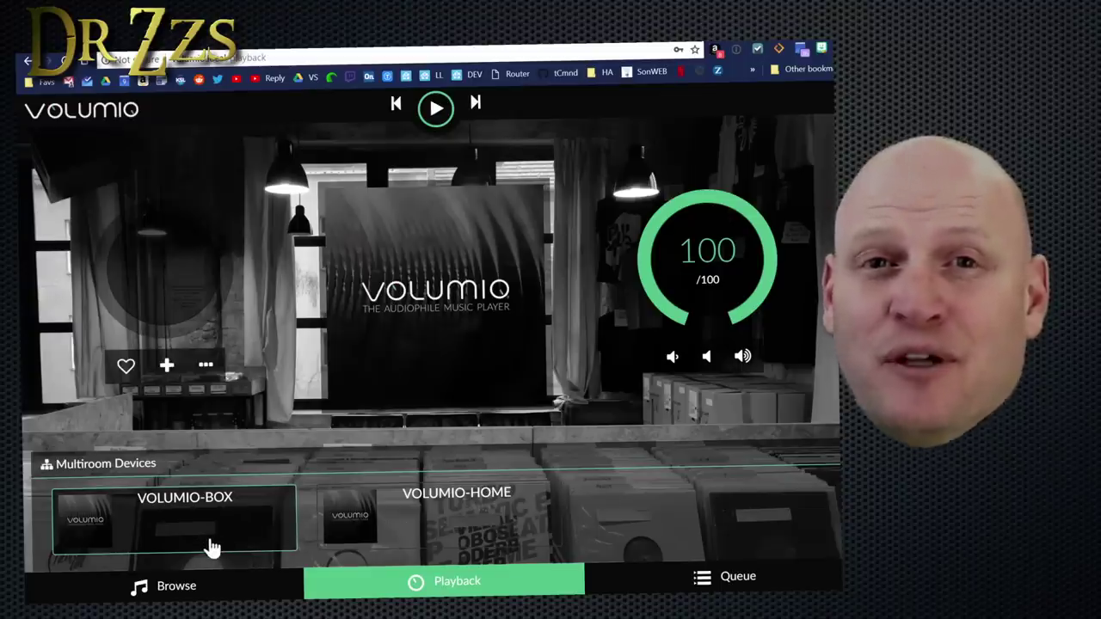
# Select the VOLUMIO-HOME multiroom device and open the playback options in the settings
pyautogui.click(366, 529)
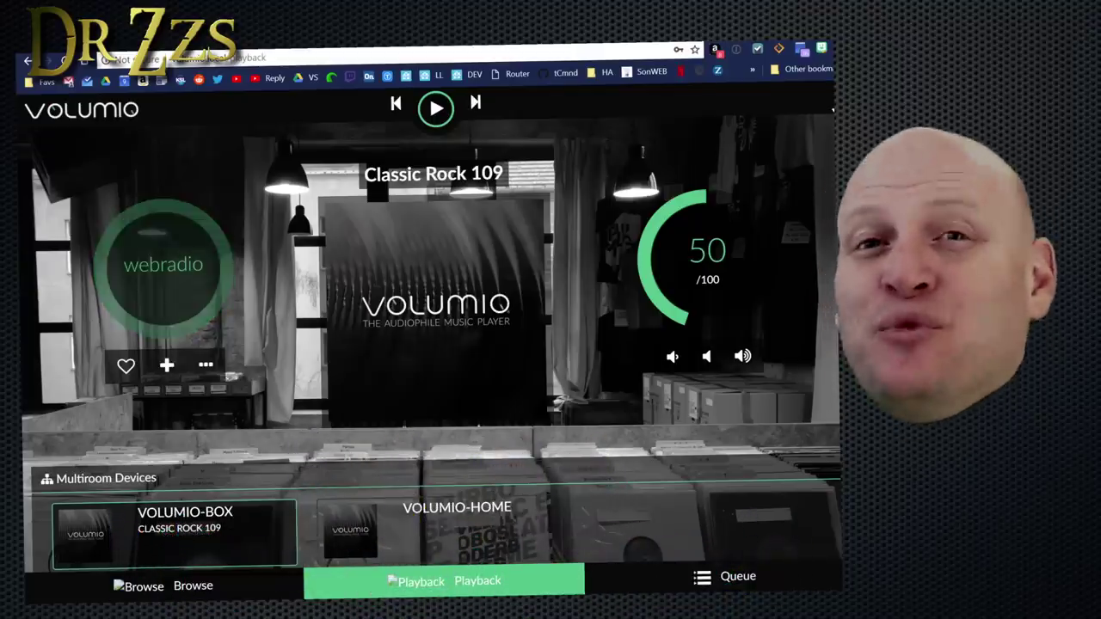
pyautogui.click(817, 107)
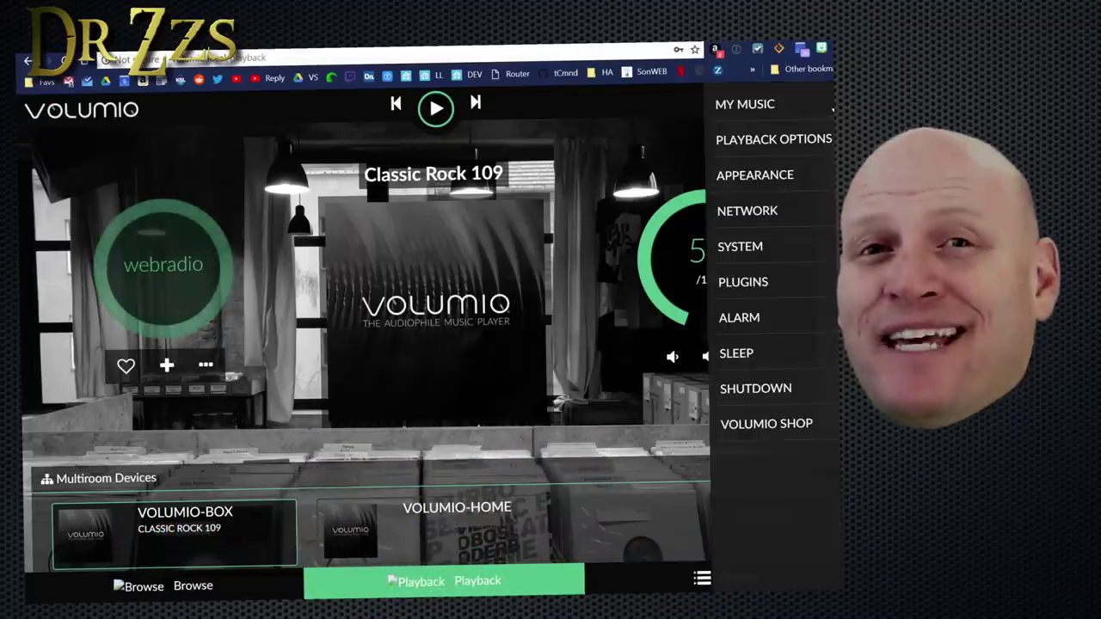
pyautogui.click(774, 140)
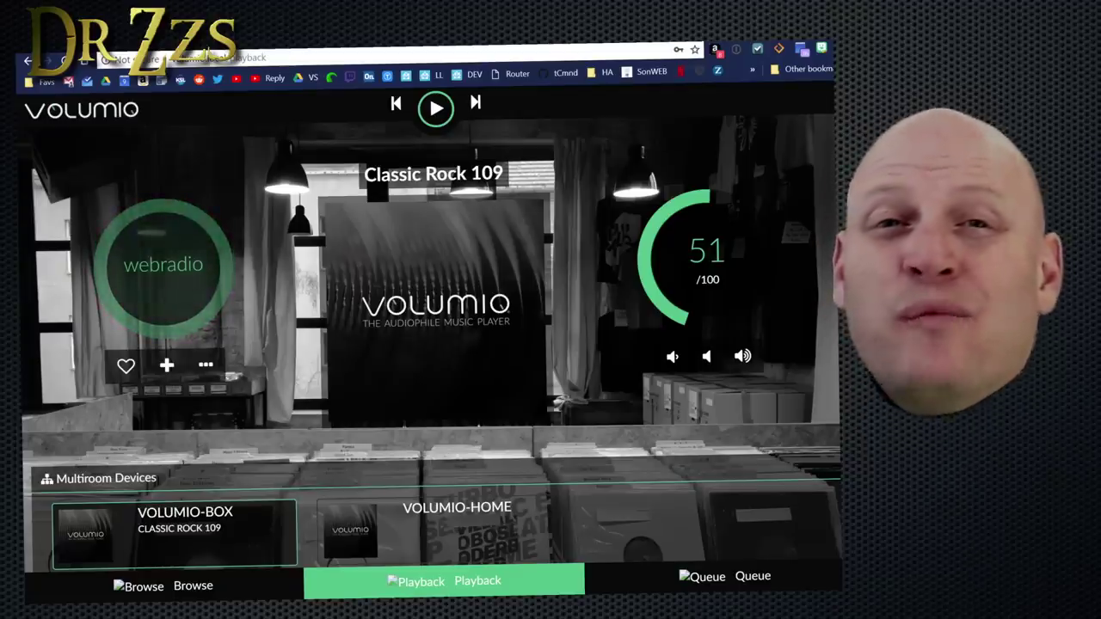
# Find the HAIR BAND RADIO station in the web radio listings, play it and pause playback
pyautogui.click(188, 589)
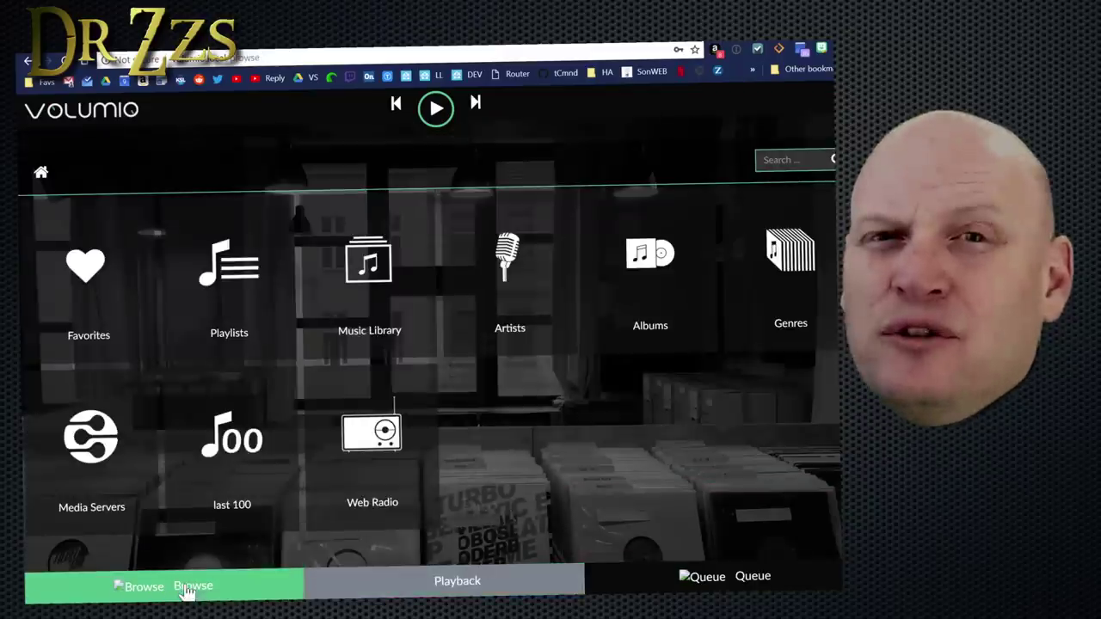
pyautogui.click(376, 467)
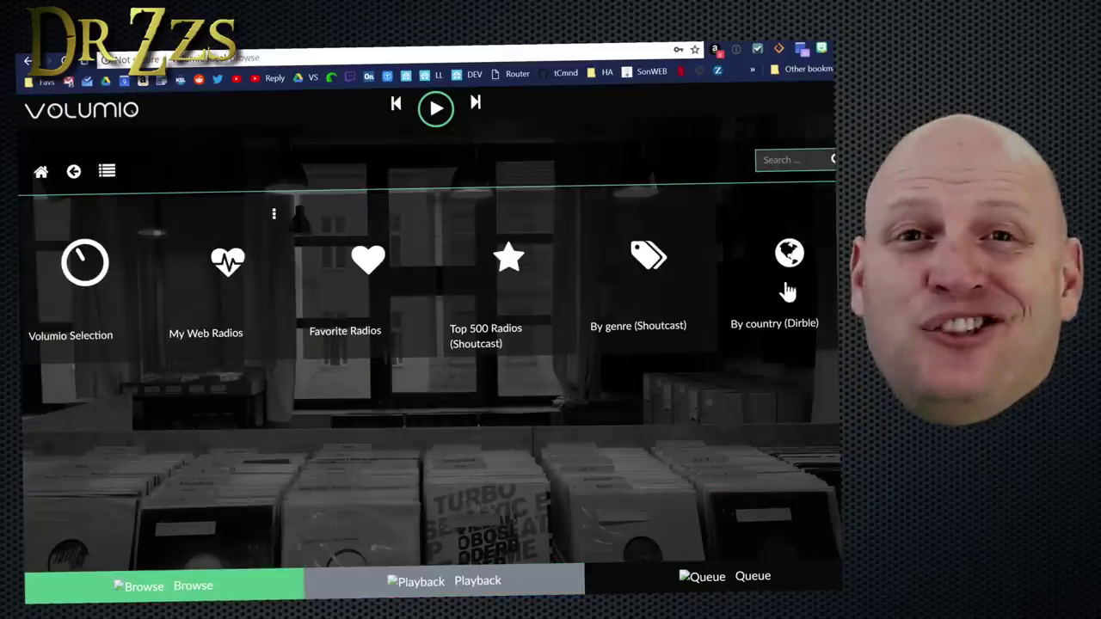
pyautogui.click(727, 320)
pyautogui.scroll(-5, 454, 417)
pyautogui.scroll(-10, 454, 420)
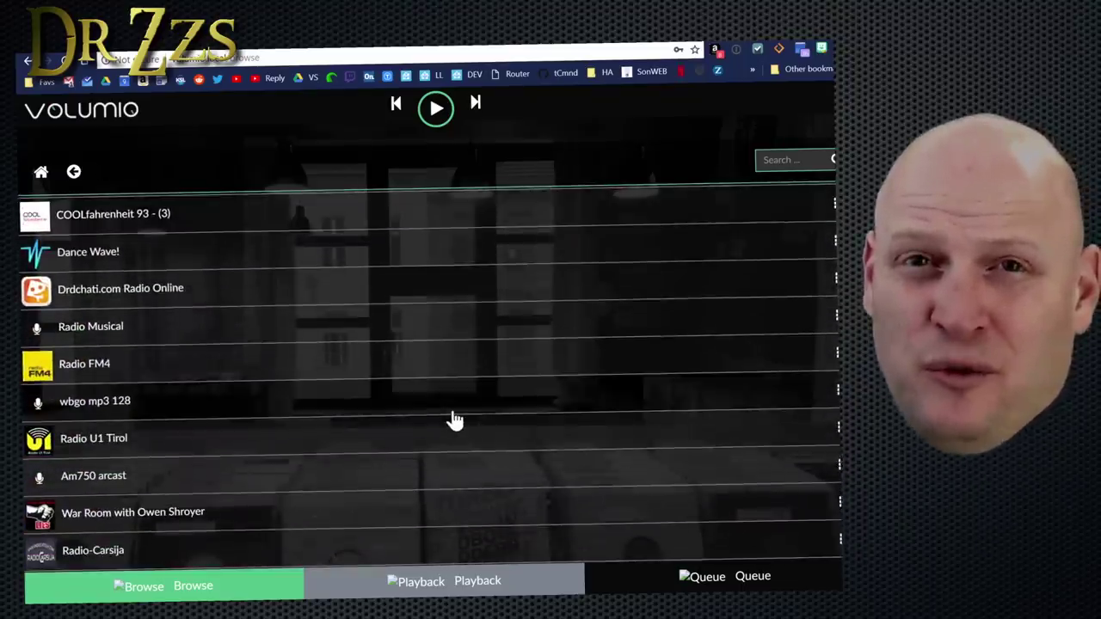
pyautogui.click(835, 427)
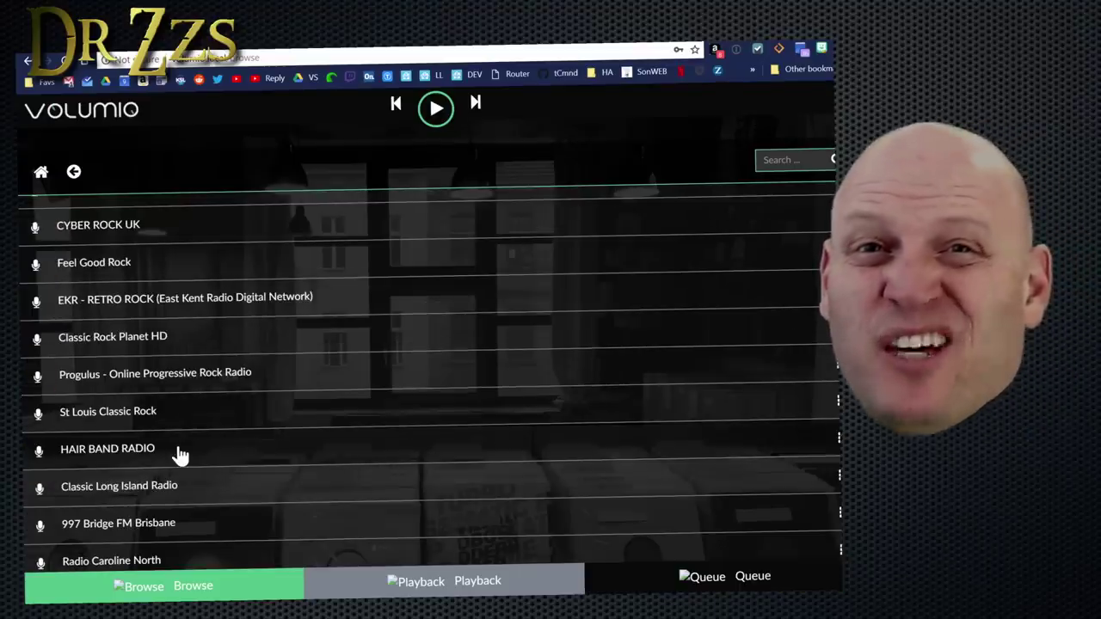
pyautogui.click(181, 455)
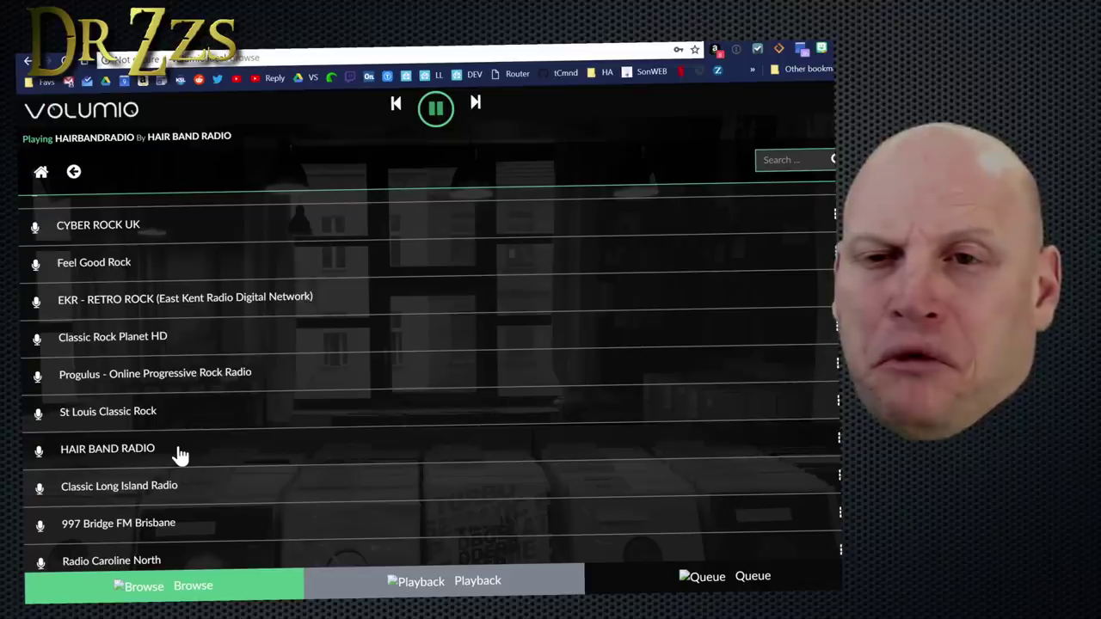
pyautogui.click(430, 120)
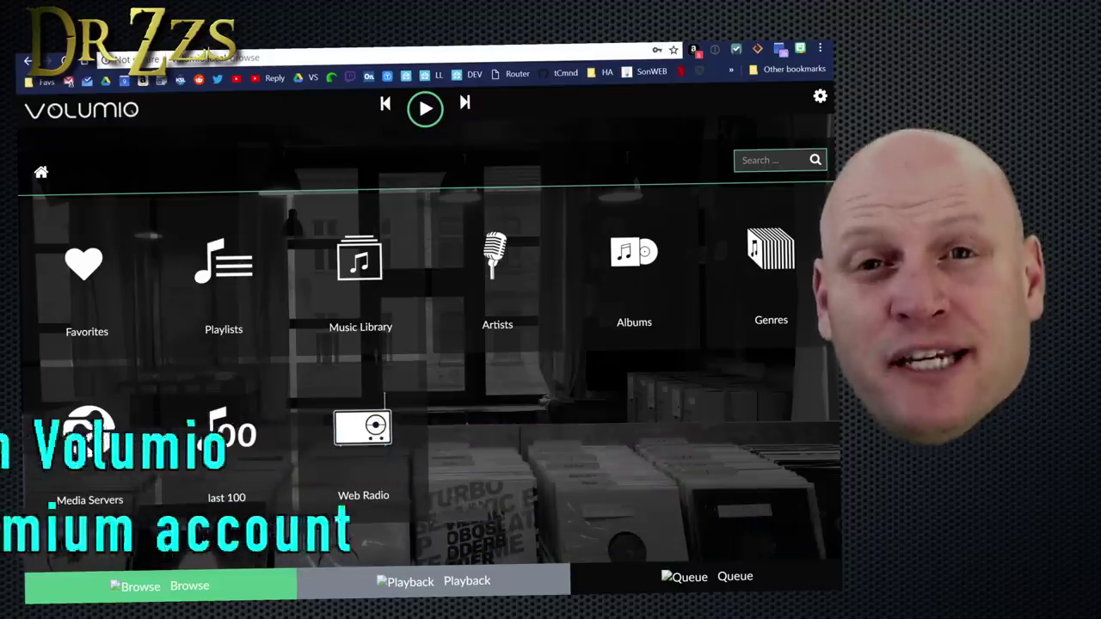
# Install the Spotify plugin from the music services plugins
pyautogui.click(819, 97)
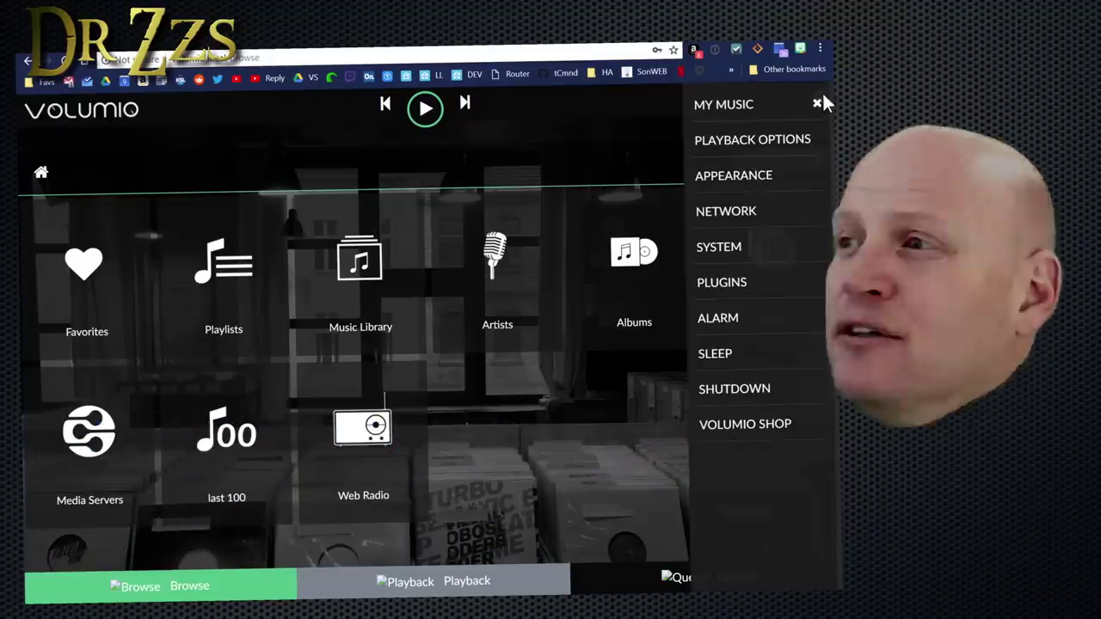
pyautogui.click(729, 284)
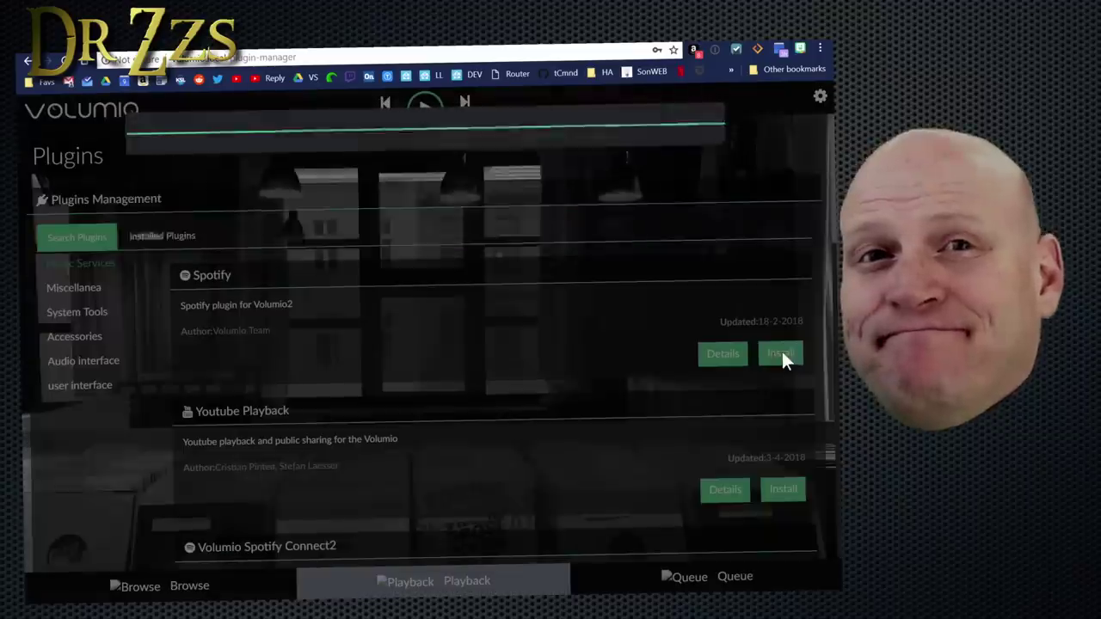
pyautogui.click(781, 354)
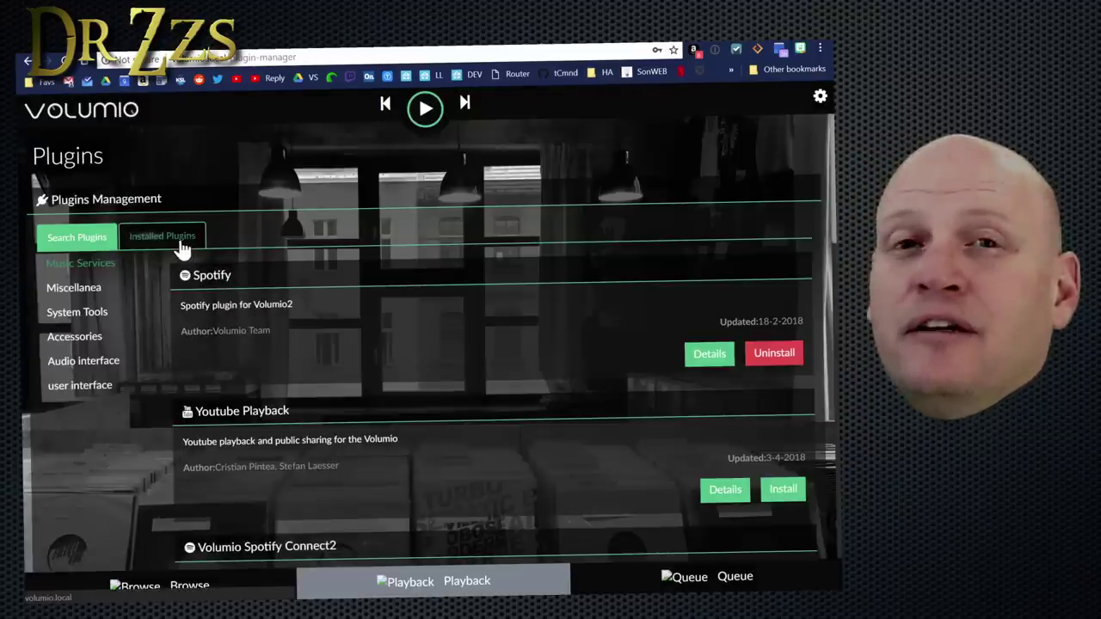
# Turn on the installed Spotify plugin and open its configuration
pyautogui.click(181, 245)
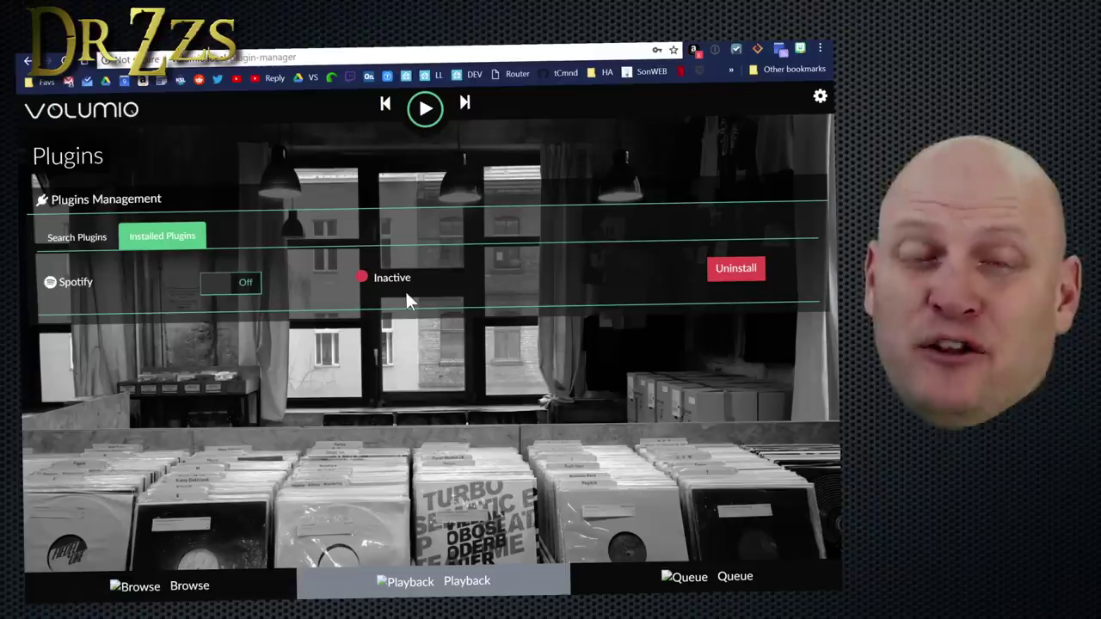
pyautogui.click(220, 288)
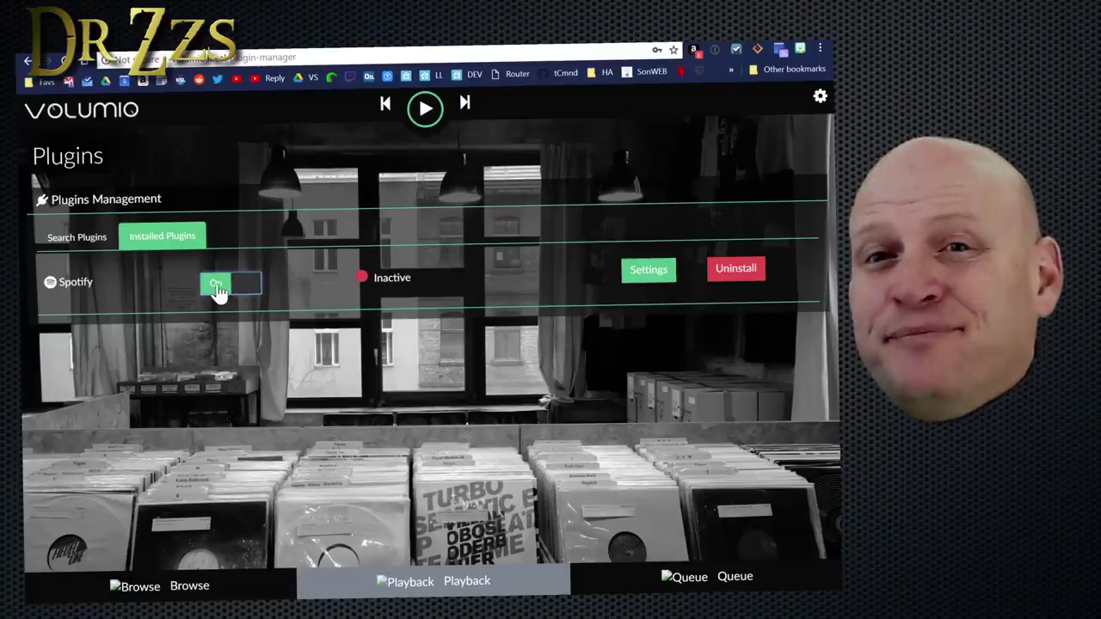
pyautogui.click(649, 272)
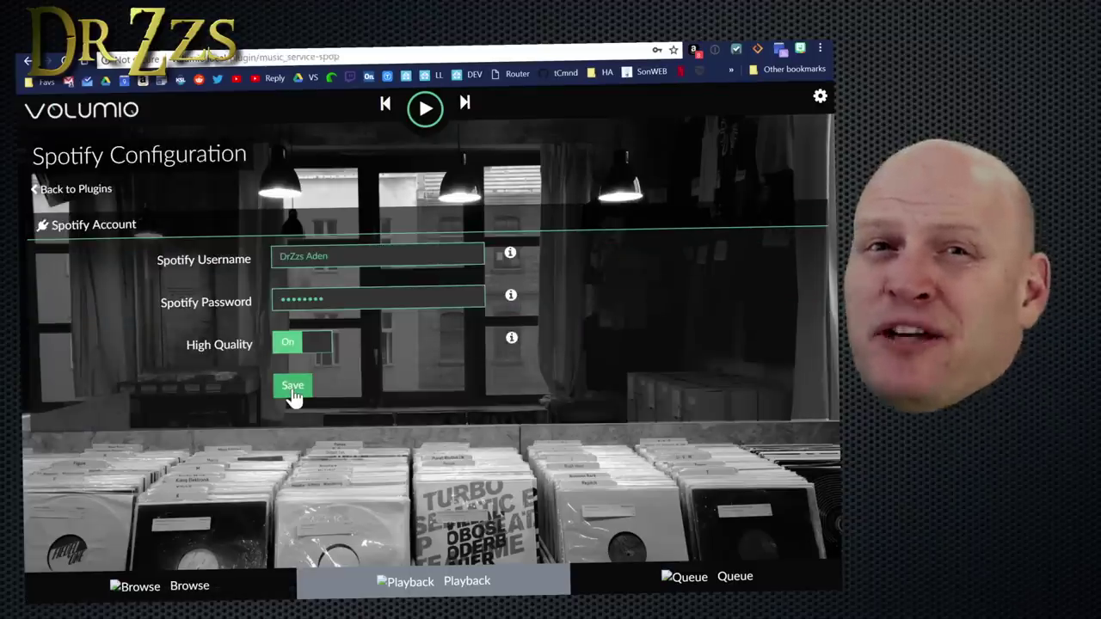
# Open the Spotify source in the music browser to view its playlists and categories
pyautogui.click(240, 592)
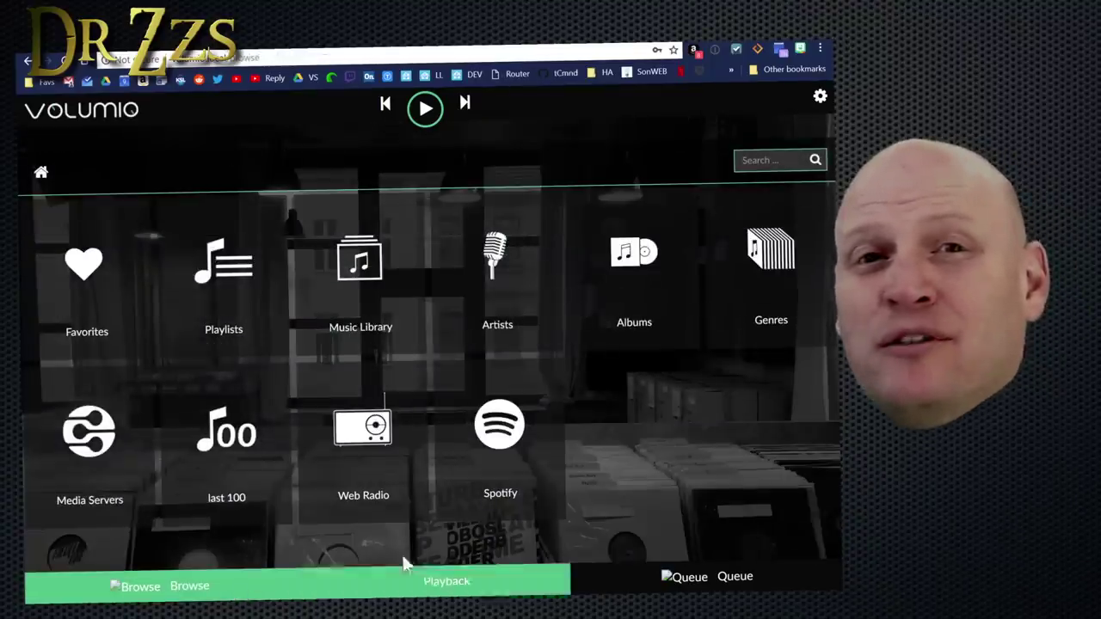
pyautogui.click(505, 456)
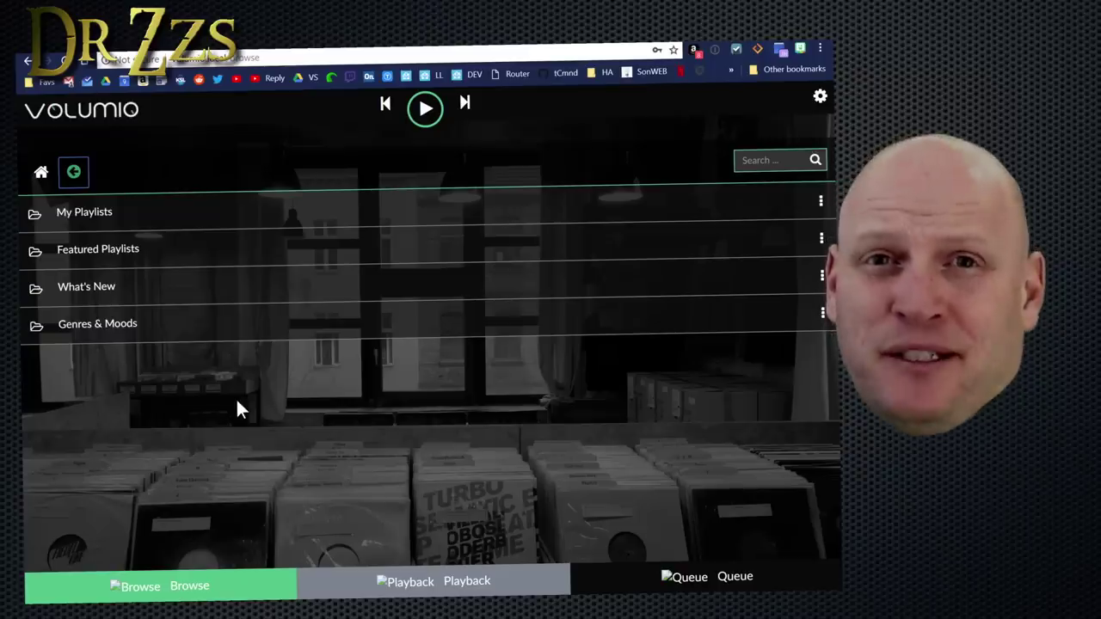
# Open the Metal Ballads playlist in the Metal category of Spotify's Genres & Moods
pyautogui.click(288, 320)
pyautogui.scroll(-2, 388, 416)
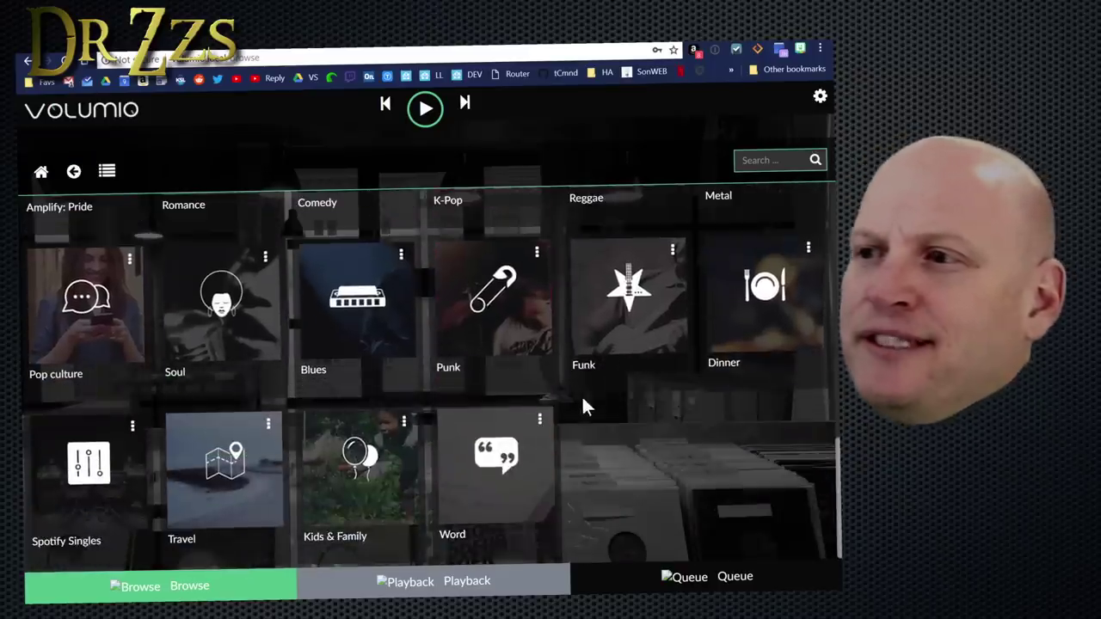
pyautogui.scroll(3, 206, 391)
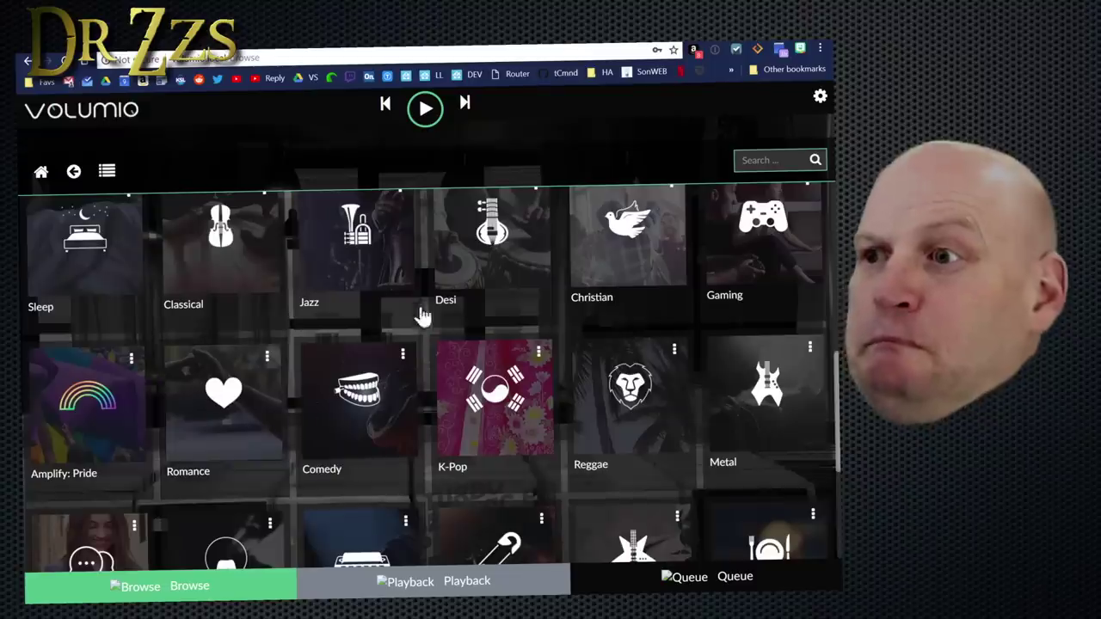
pyautogui.click(751, 403)
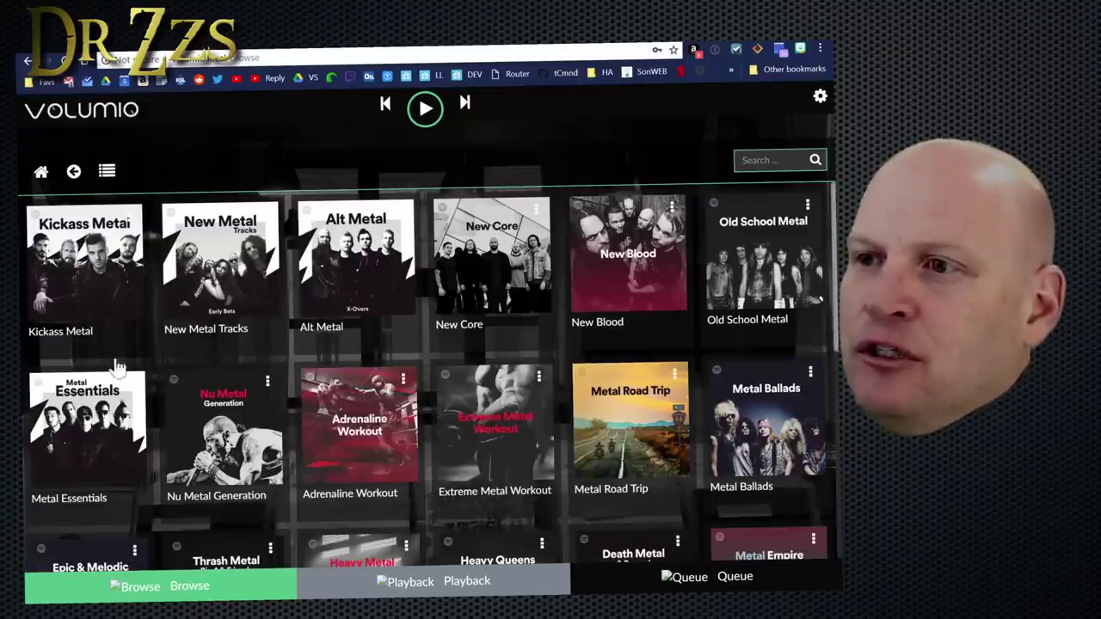
pyautogui.click(755, 406)
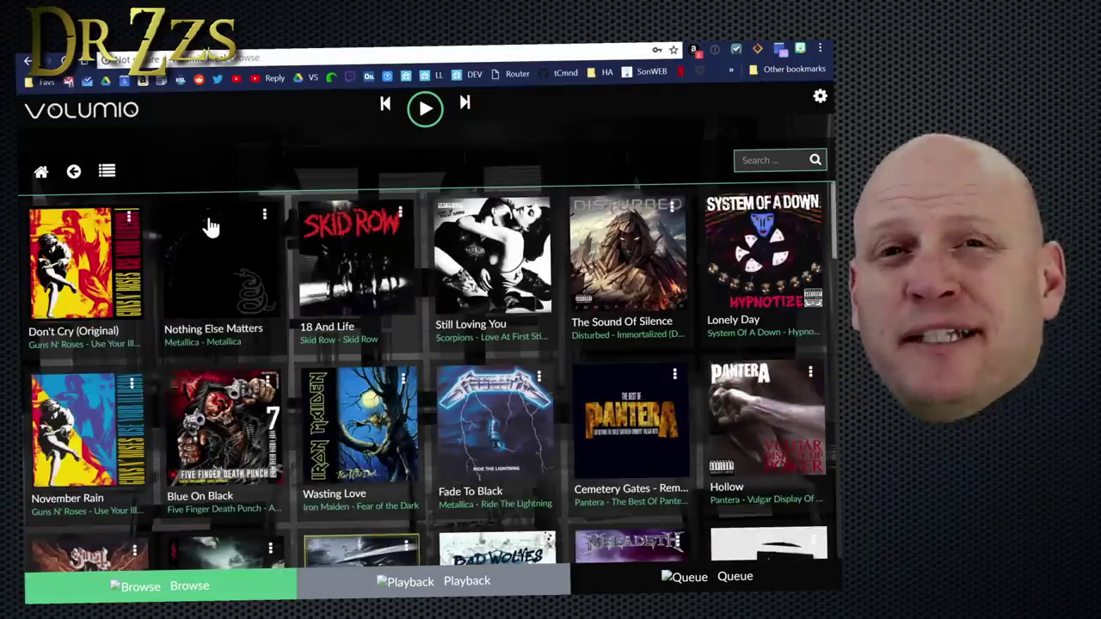
# Add the song Don't Cry (Original) to a new playlist named Rock Ballads
pyautogui.click(128, 217)
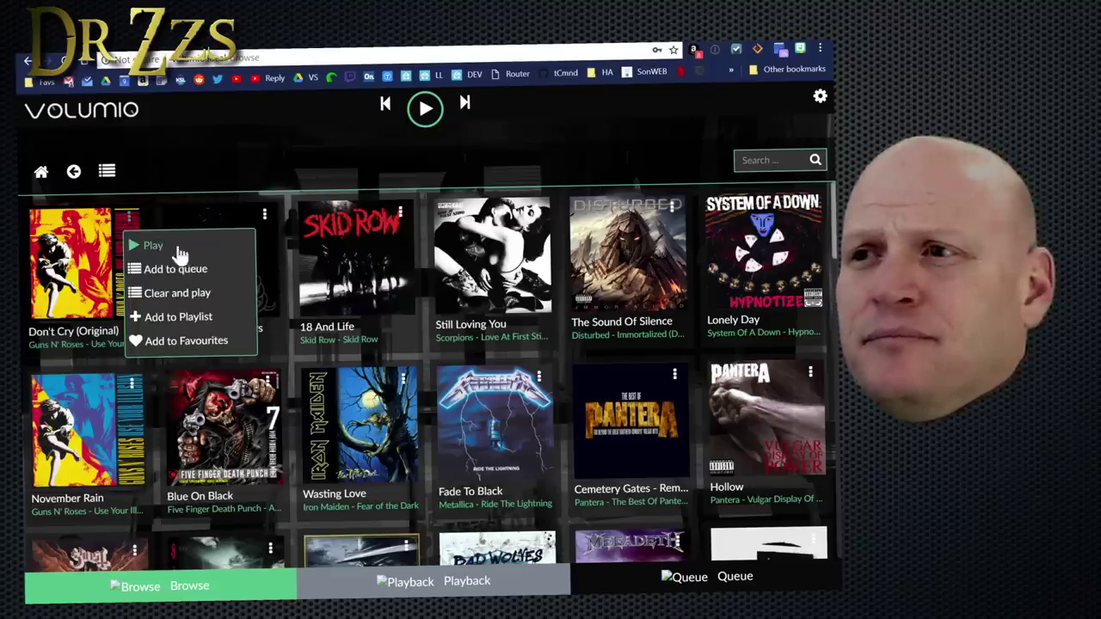
pyautogui.click(181, 319)
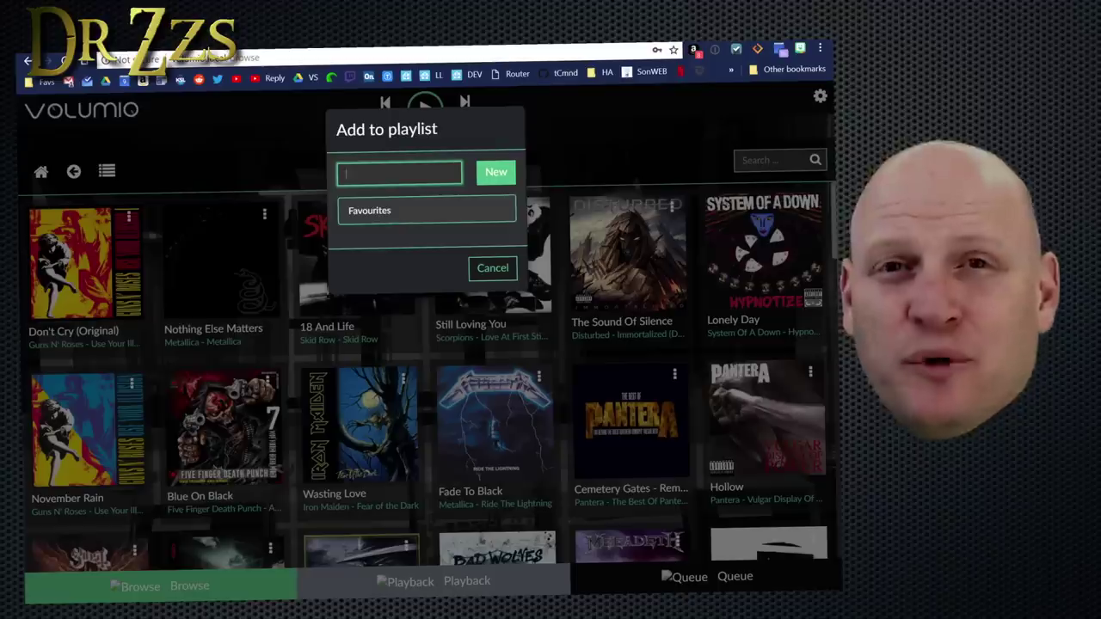
pyautogui.write('Rock Ba')
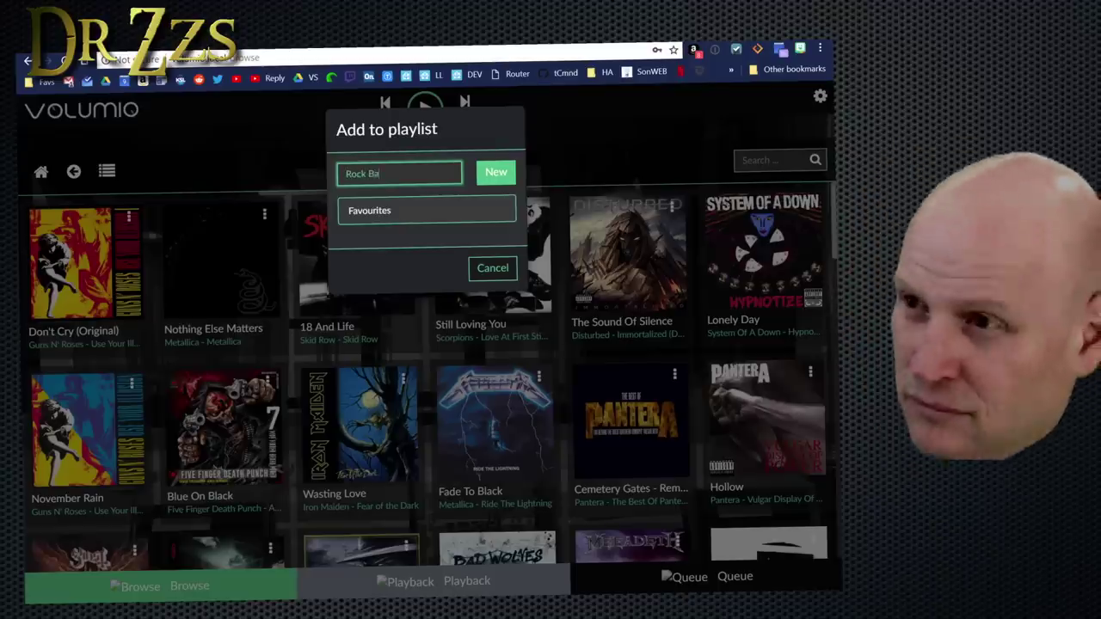
pyautogui.write('lads')
pyautogui.click(493, 171)
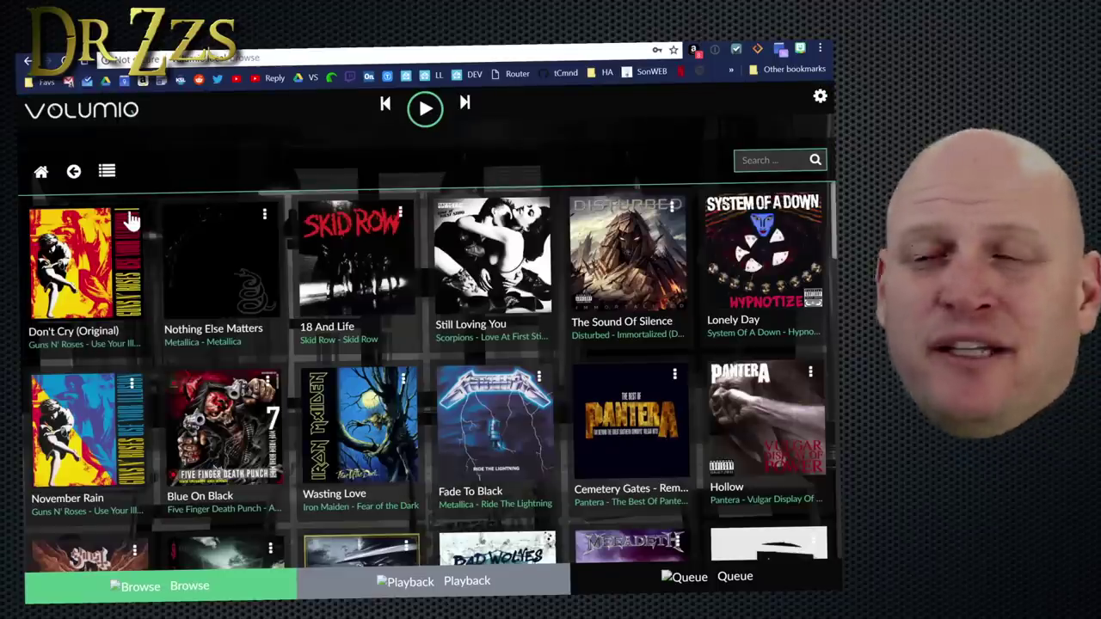
# Add the song November Rain to the Rock Ballads playlist
pyautogui.click(132, 400)
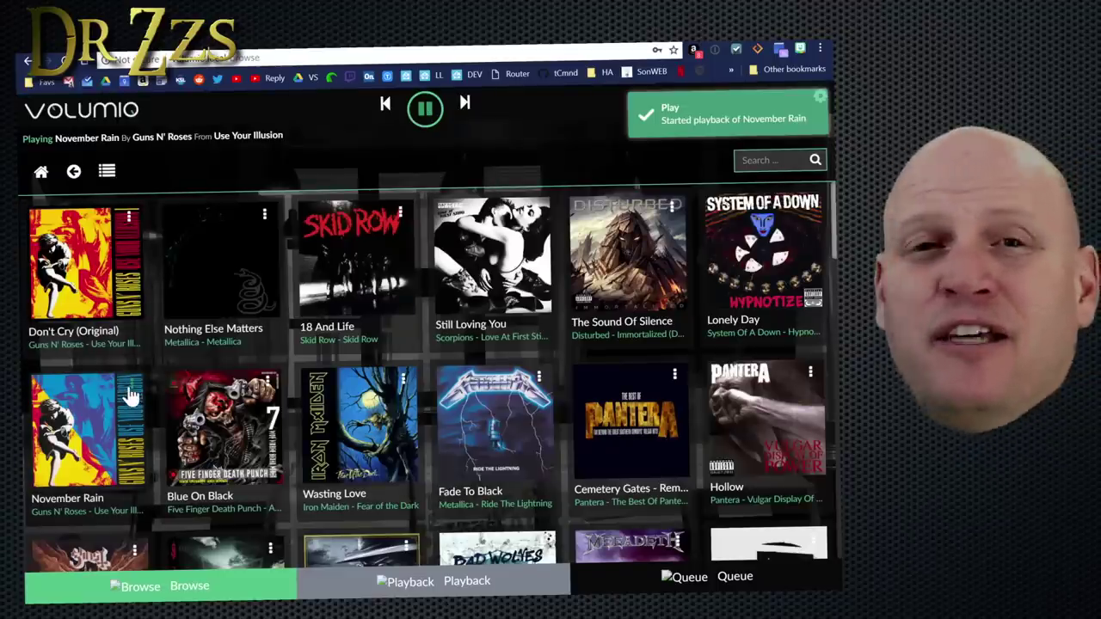
pyautogui.click(136, 389)
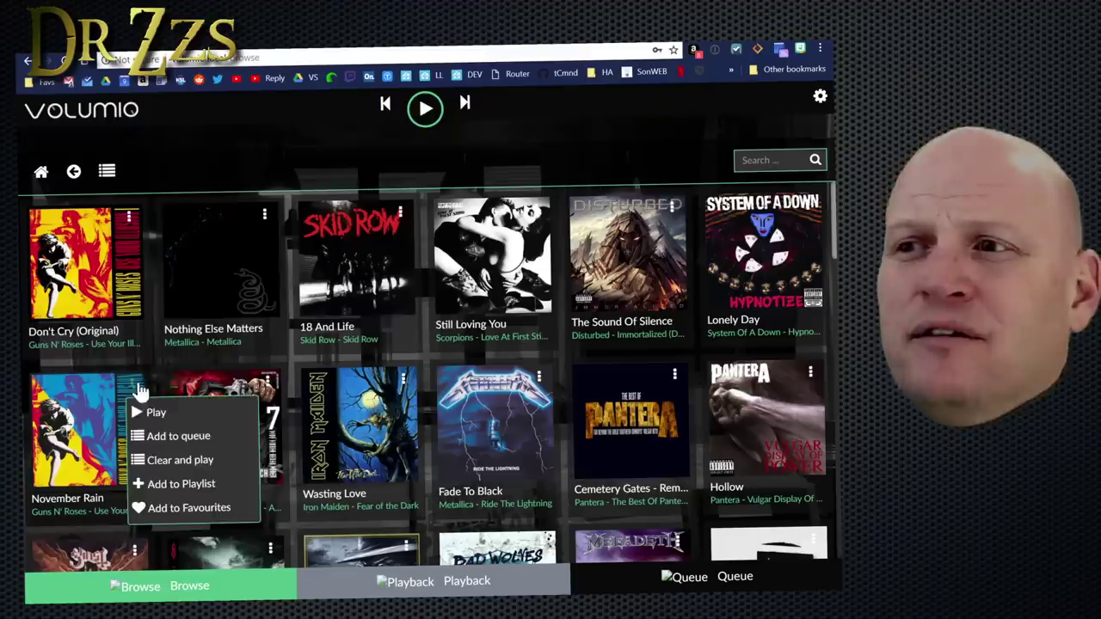
pyautogui.click(207, 486)
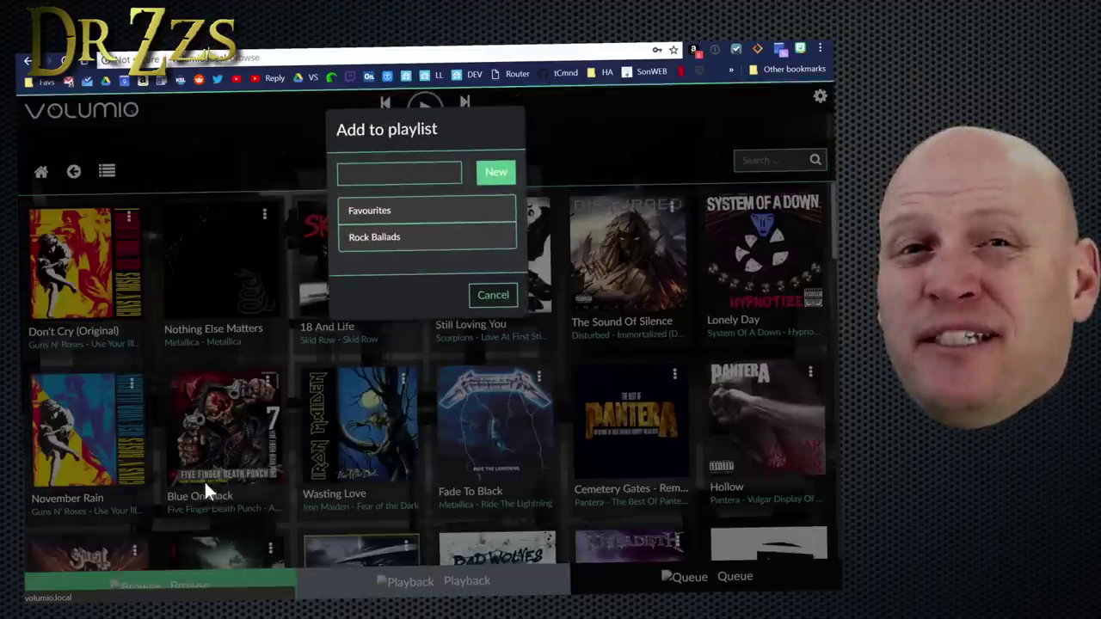
pyautogui.click(412, 241)
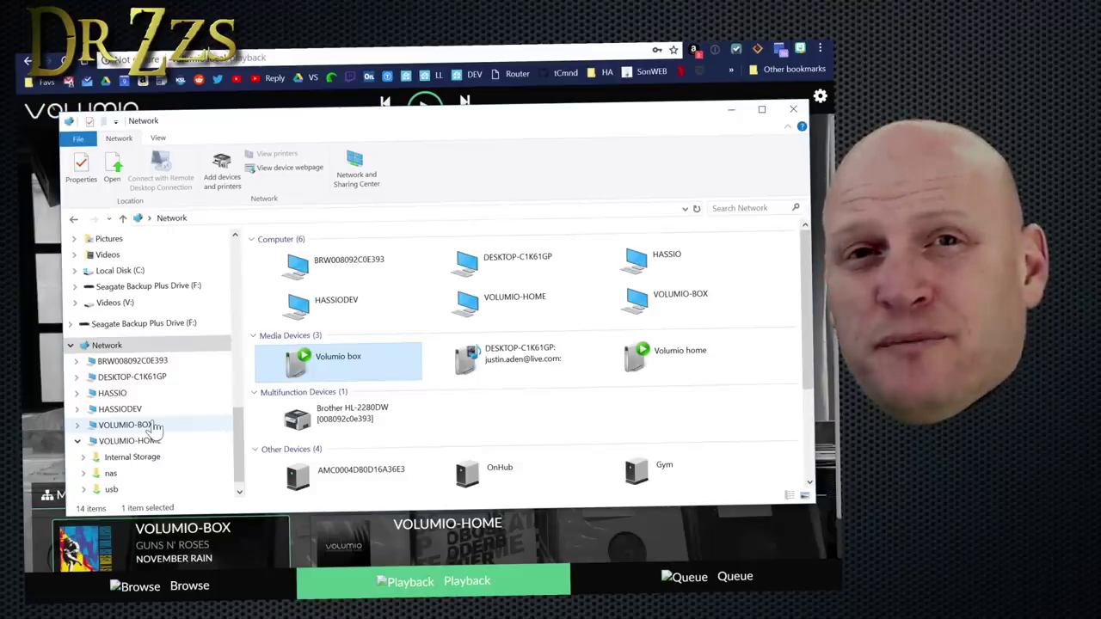
# Switch to File Explorer, expand VOLUMIO-BOX under Network and open its Internal Storage share
pyautogui.click(152, 425)
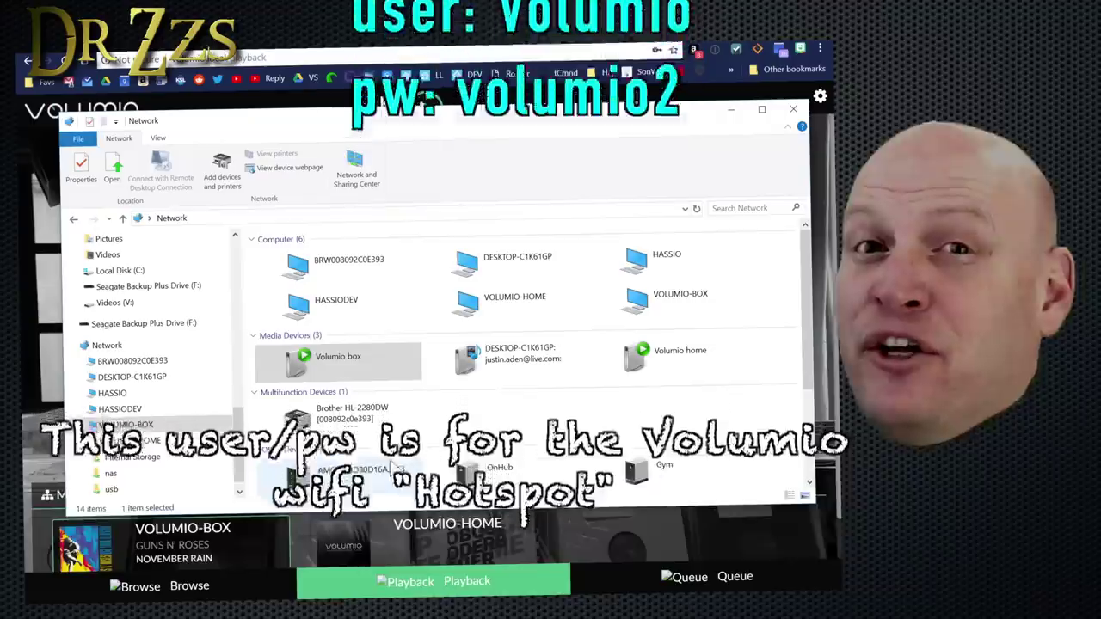
pyautogui.scroll(-4, 363, 467)
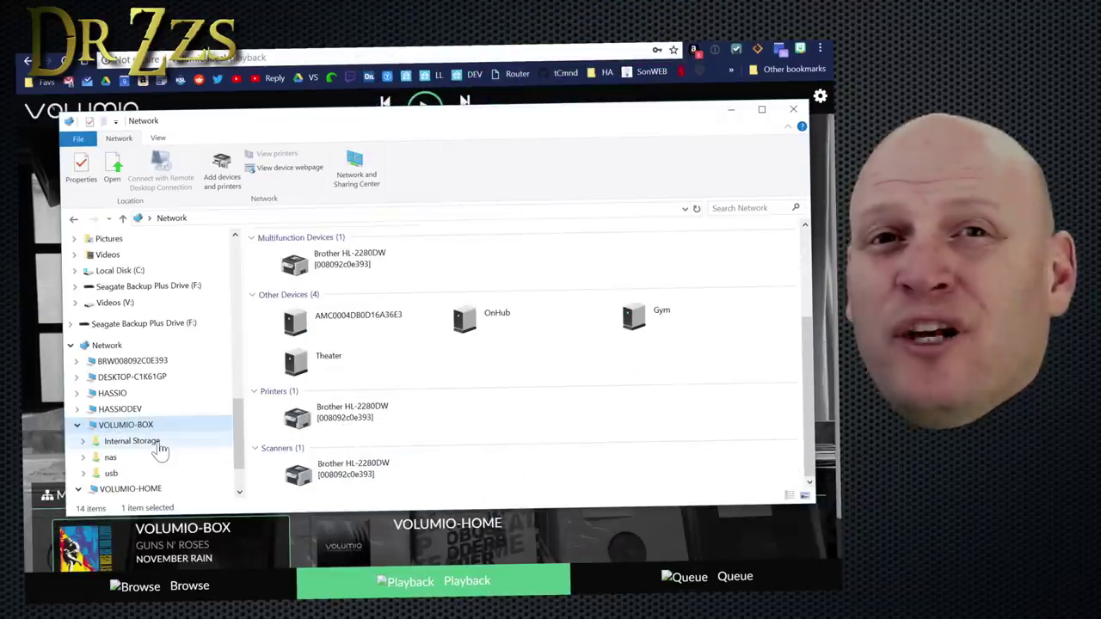
pyautogui.click(133, 441)
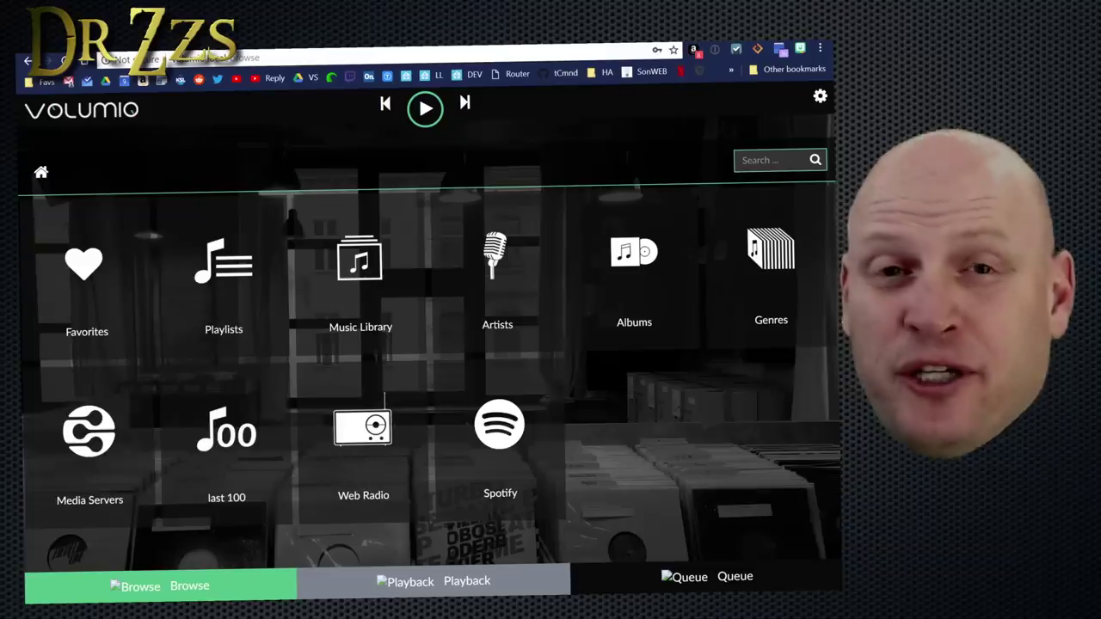
# Open the stored music folders in the Volumio music library and check the options available for the Daddy folder
pyautogui.click(368, 269)
pyautogui.click(142, 245)
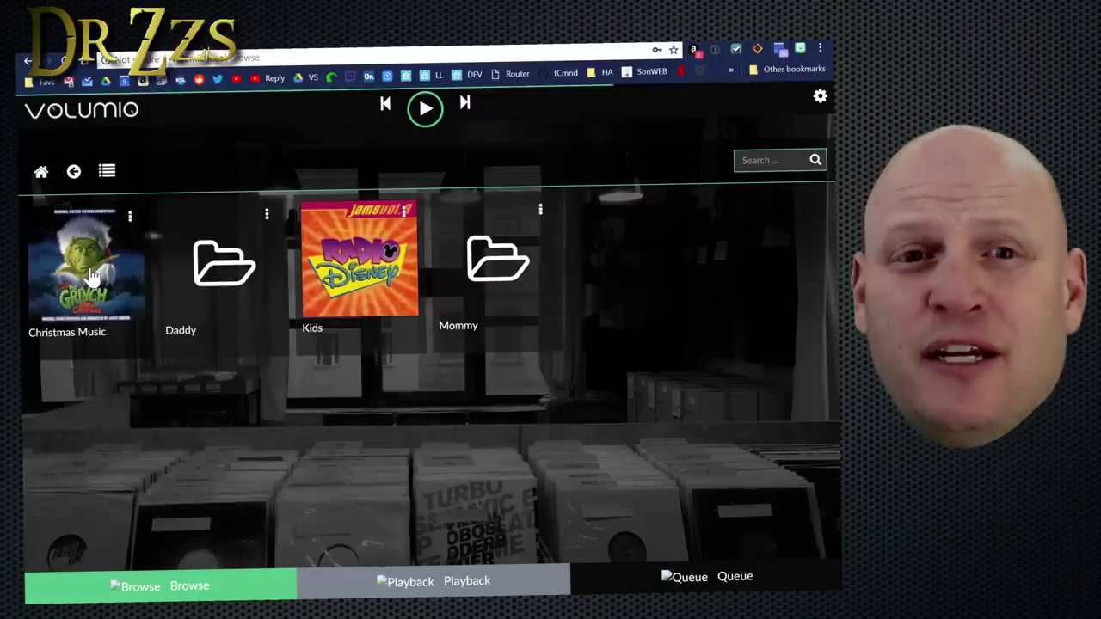
pyautogui.rightClick(357, 347)
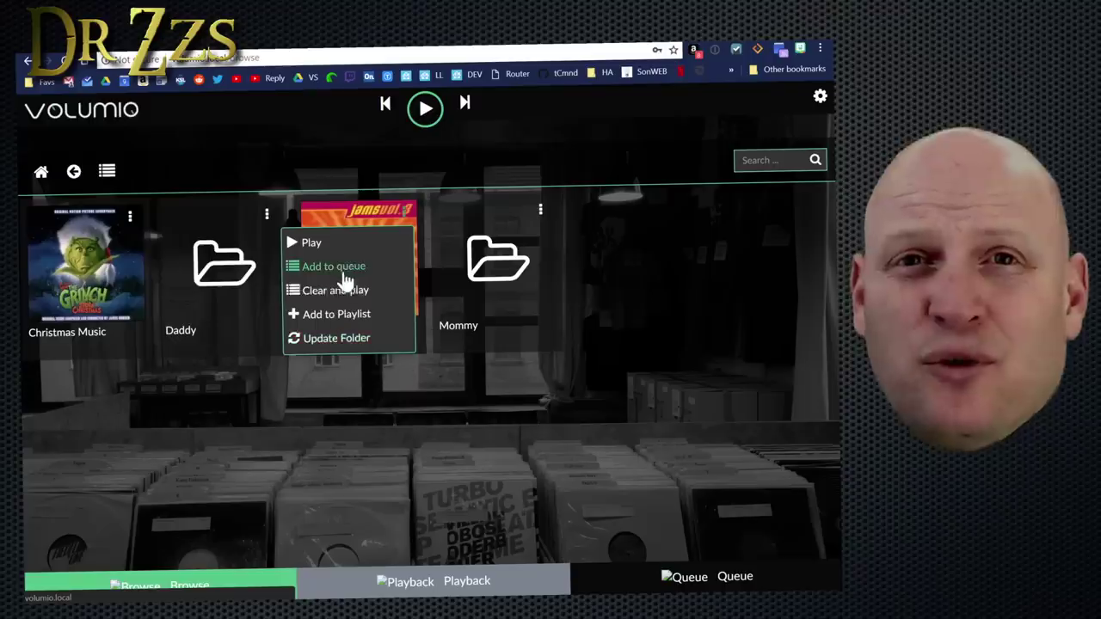
pyautogui.click(608, 403)
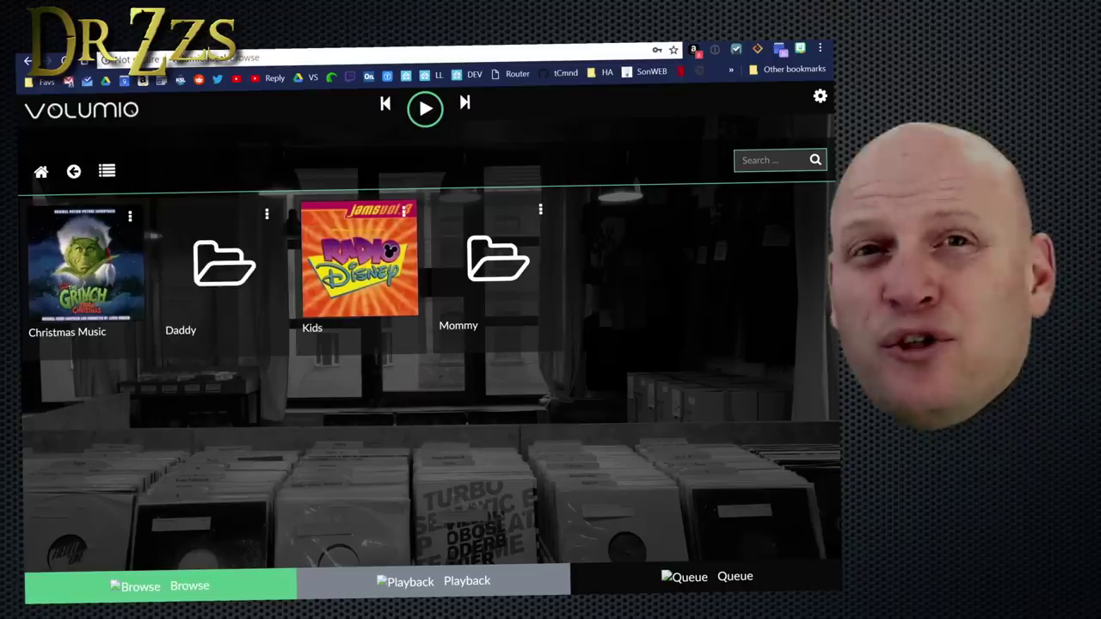
# Start adding a new network drive in the My Music settings and select the Internal Storage share of VOLUMIO-HOME
pyautogui.click(819, 98)
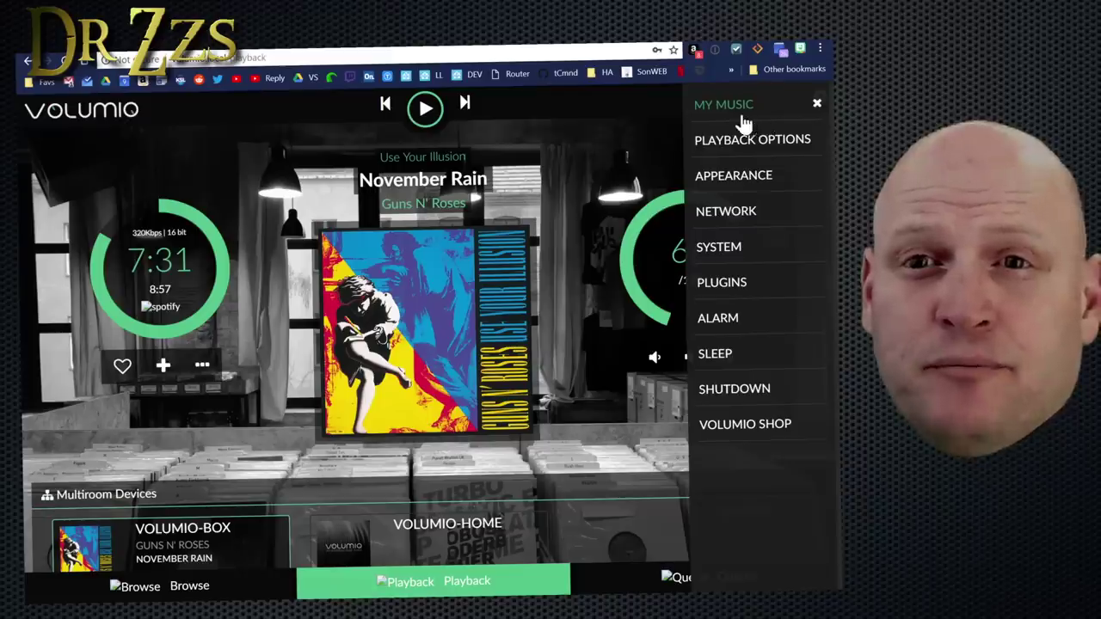
pyautogui.click(735, 107)
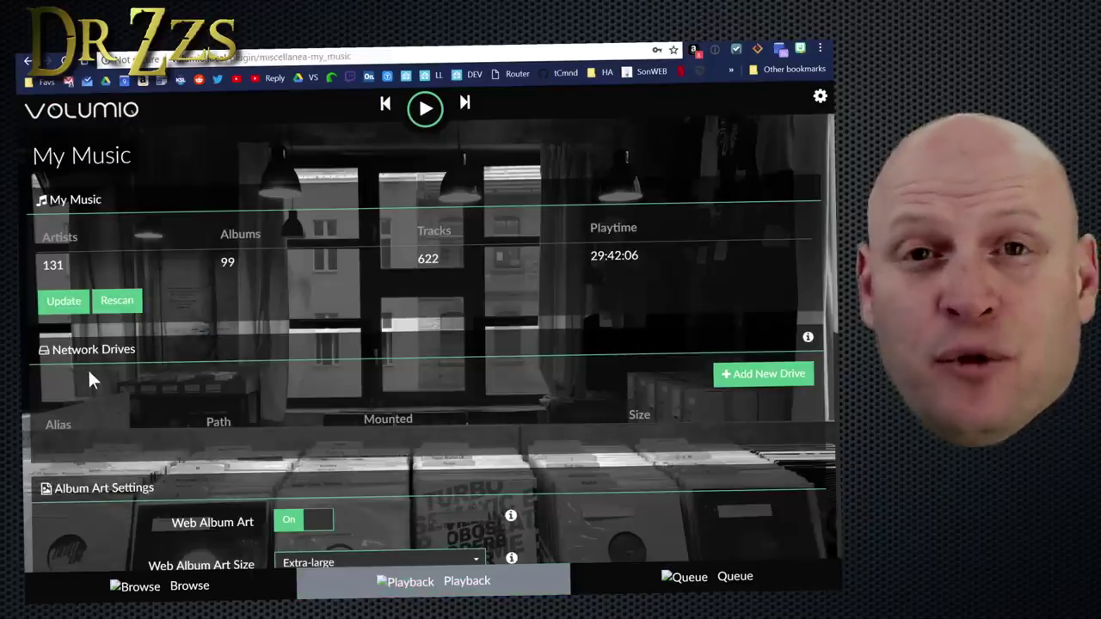
pyautogui.click(757, 379)
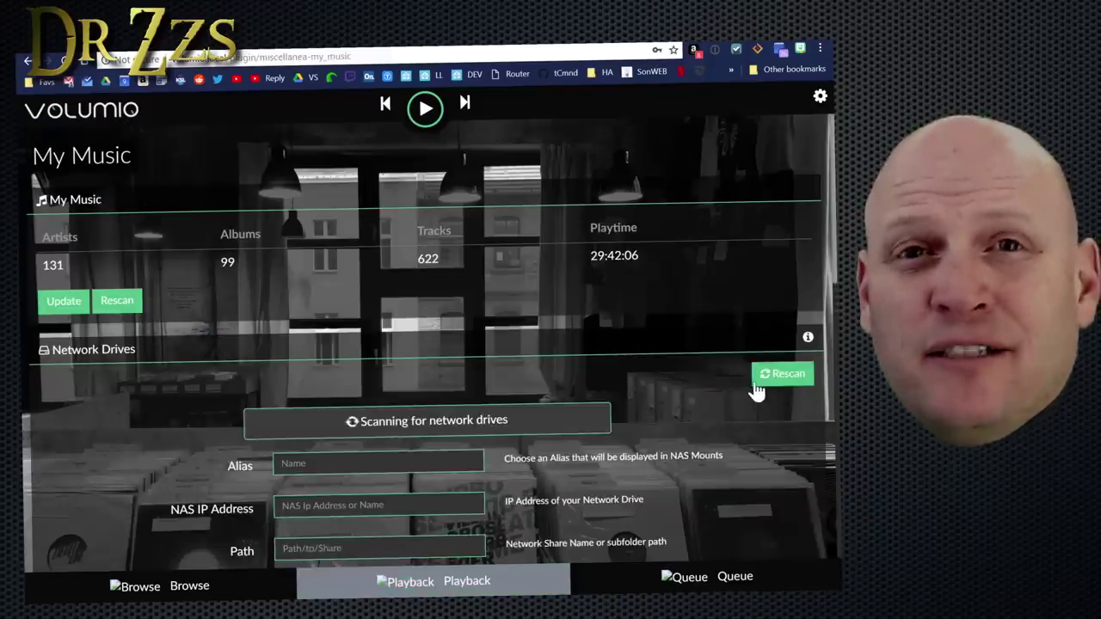
pyautogui.scroll(-2, 634, 395)
pyautogui.scroll(1, 634, 395)
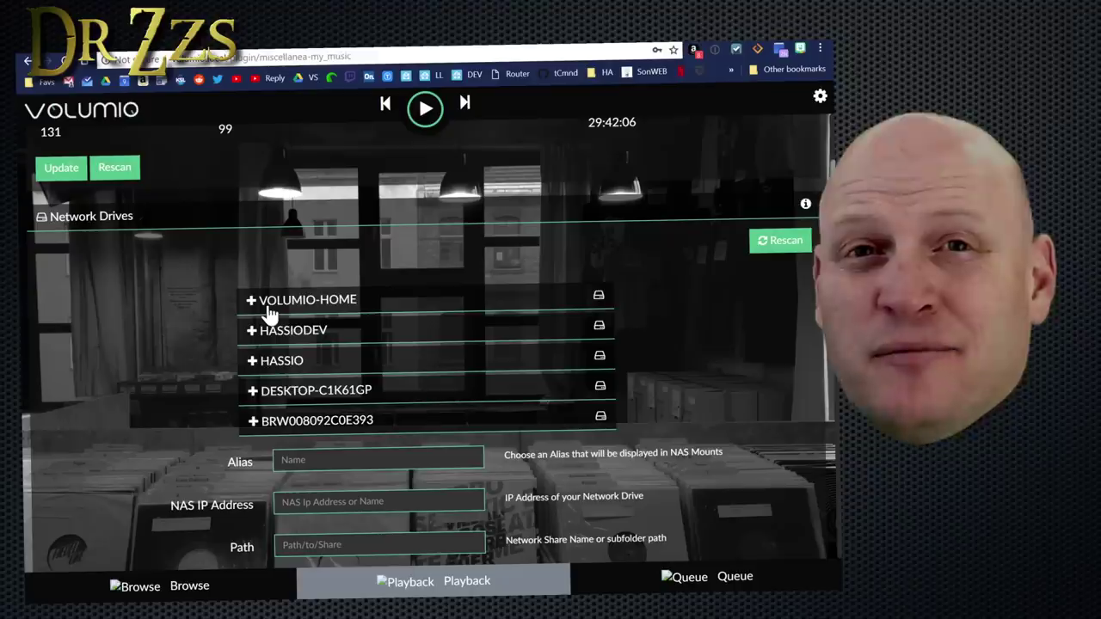
pyautogui.click(270, 312)
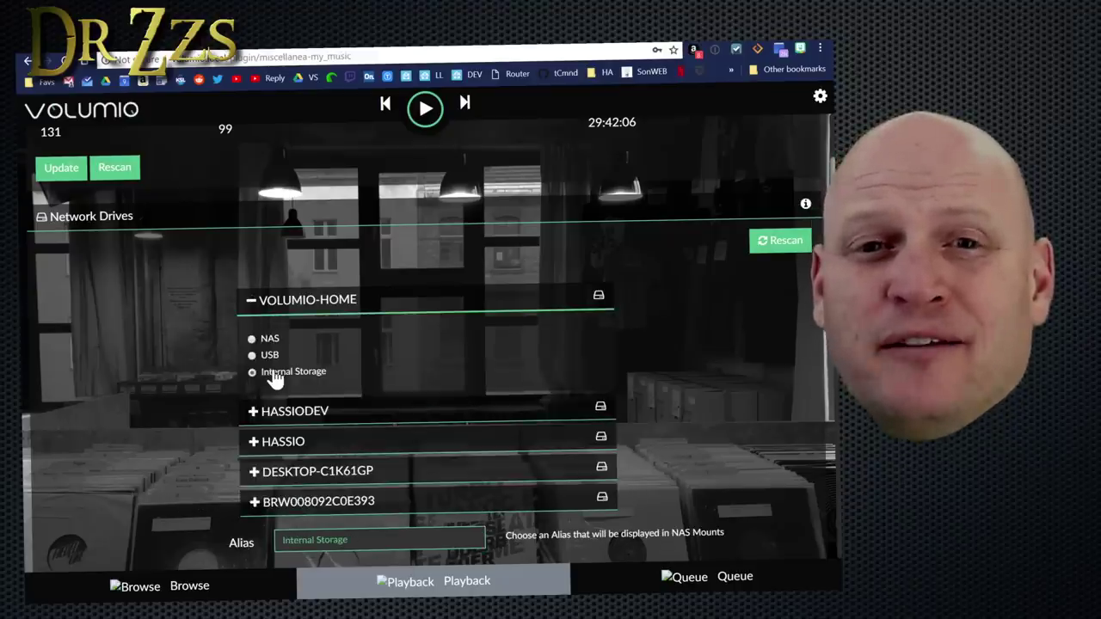
pyautogui.scroll(-3, 370, 421)
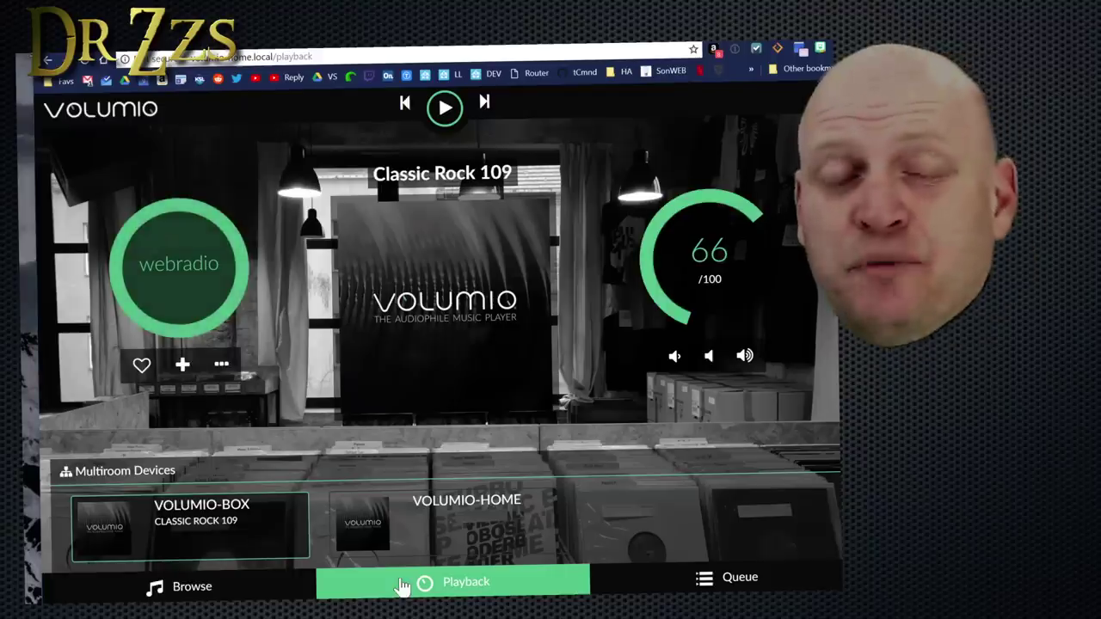
# Check the sources in the VOLUMIO-HOME player's music library and return to the playback view
pyautogui.click(179, 586)
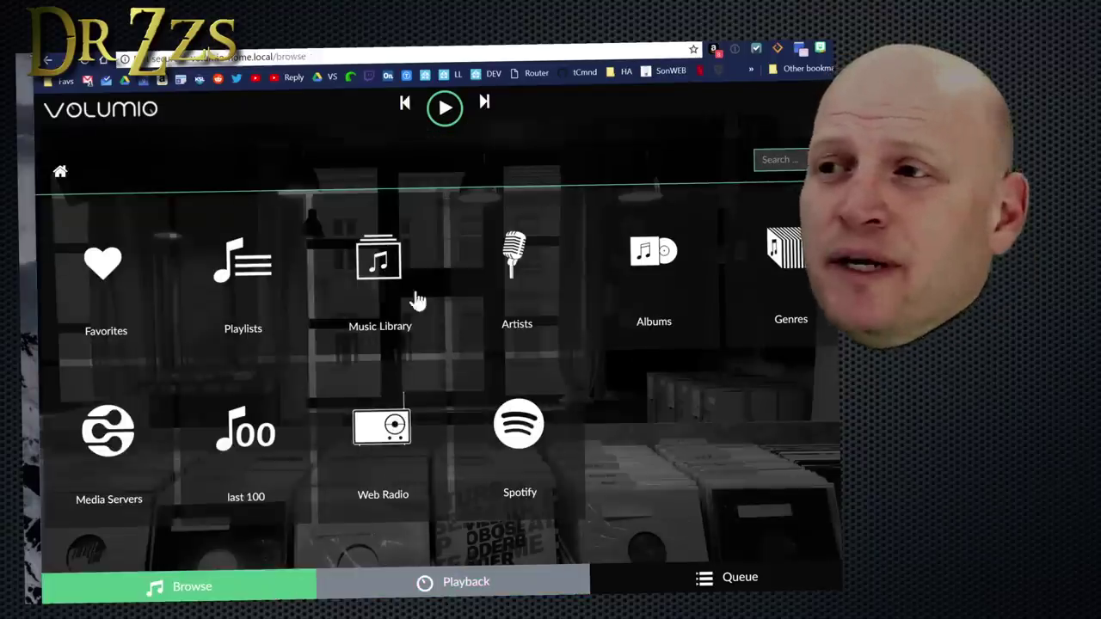
pyautogui.click(376, 274)
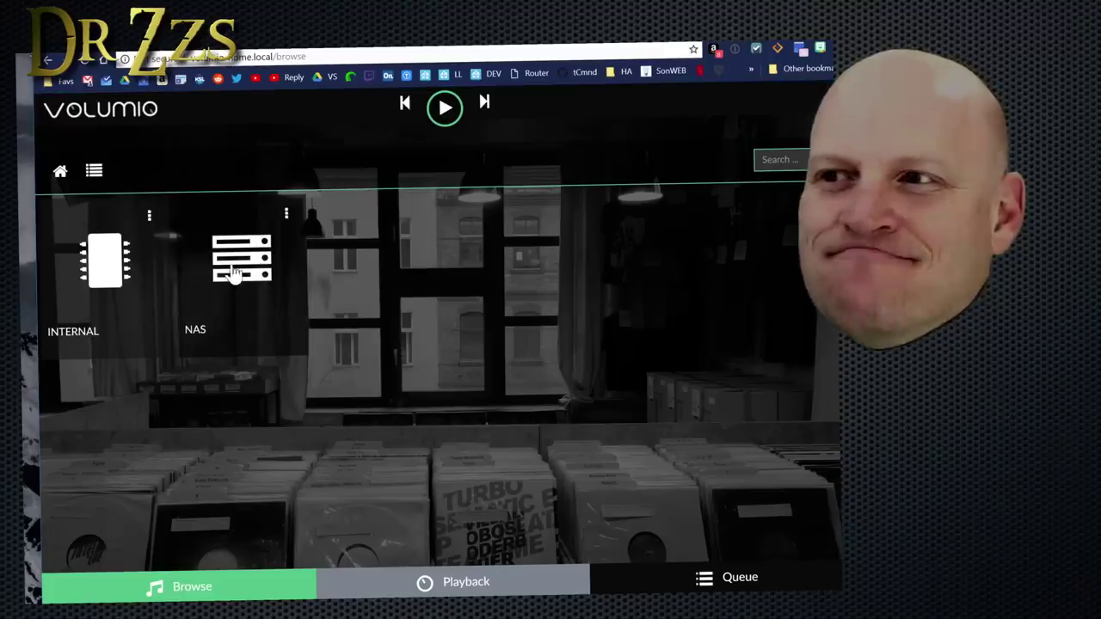
pyautogui.click(396, 592)
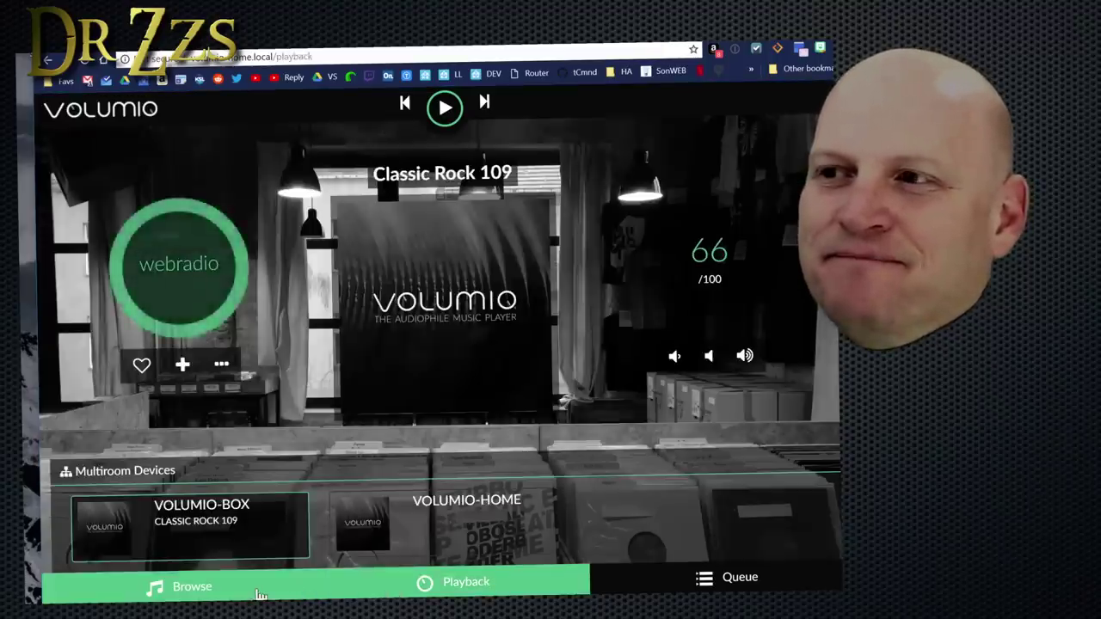
# Open the Daddy folder on the F83A-6F17 USB drive in the music library and look through its albums
pyautogui.click(301, 591)
pyautogui.click(379, 258)
pyautogui.click(378, 258)
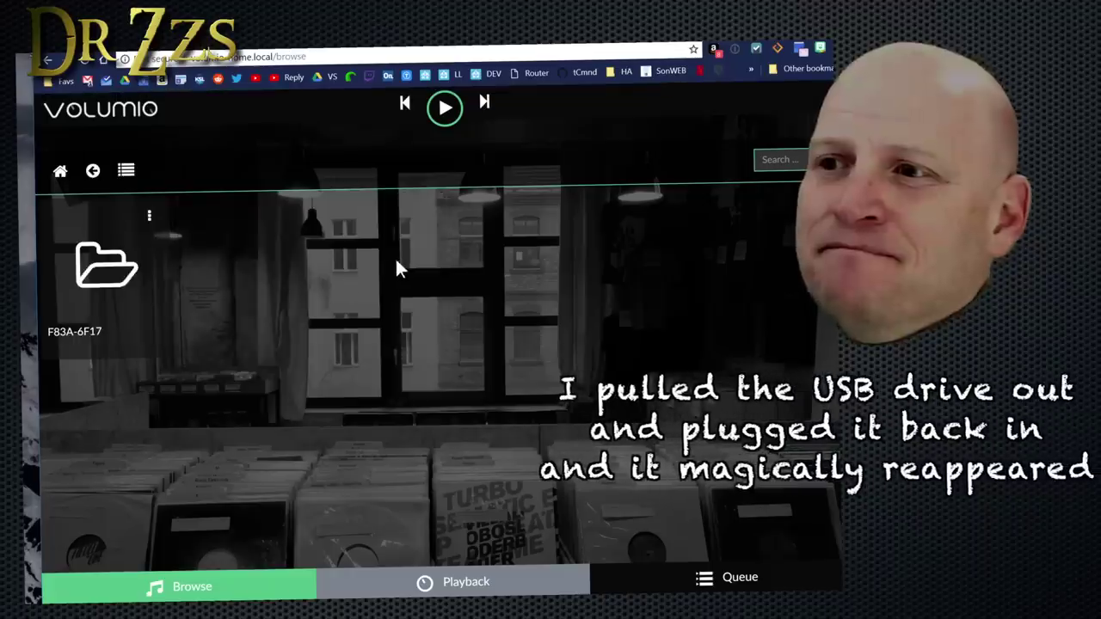
pyautogui.click(123, 284)
pyautogui.click(363, 292)
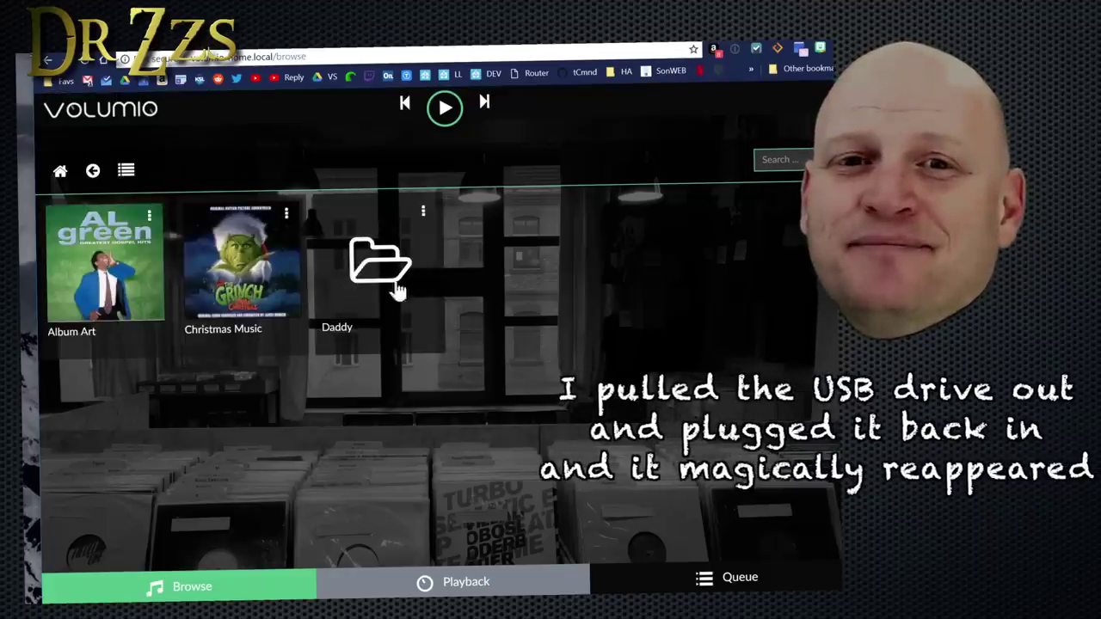
pyautogui.click(370, 285)
pyautogui.click(226, 283)
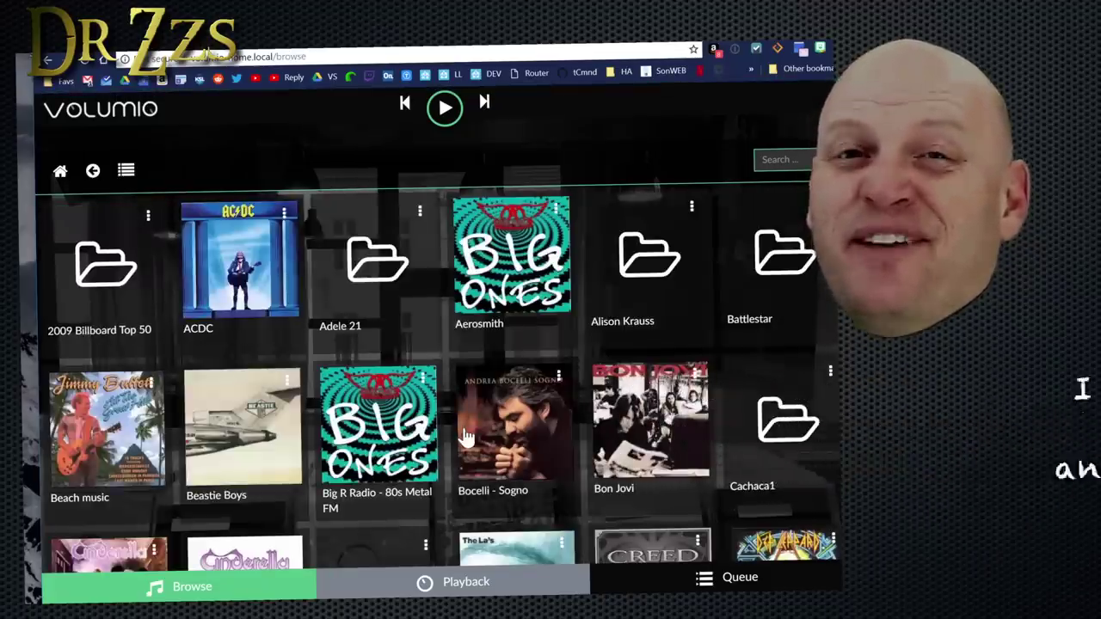
pyautogui.scroll(-1, 464, 436)
pyautogui.scroll(-5, 464, 437)
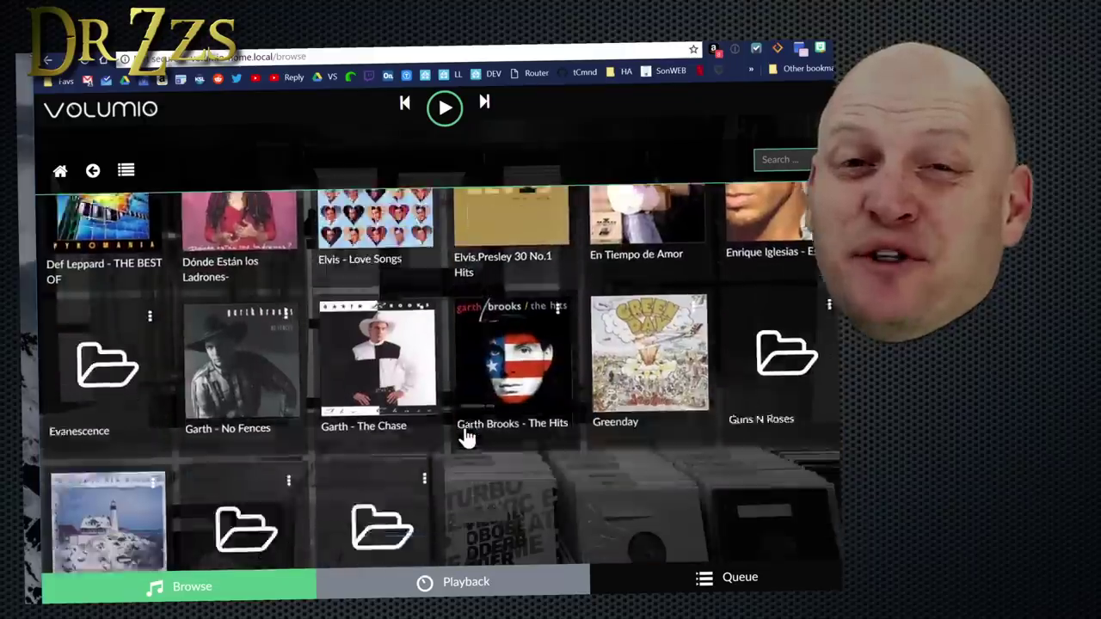
pyautogui.scroll(2, 463, 436)
pyautogui.scroll(4, 463, 436)
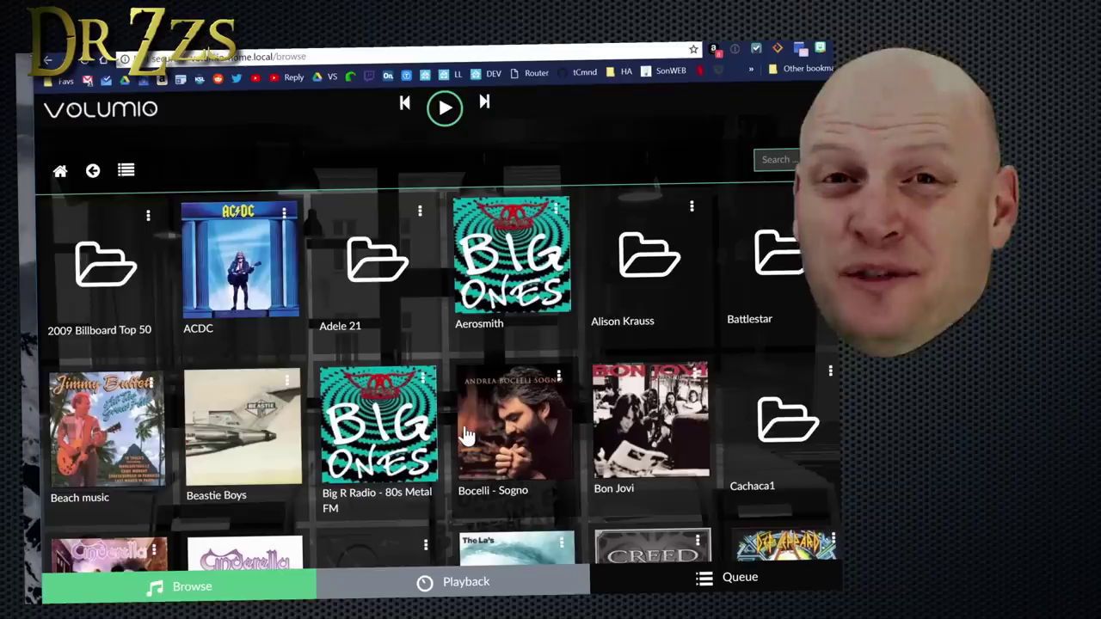
# Open the appearance settings and view the available background images and colors
pyautogui.click(380, 593)
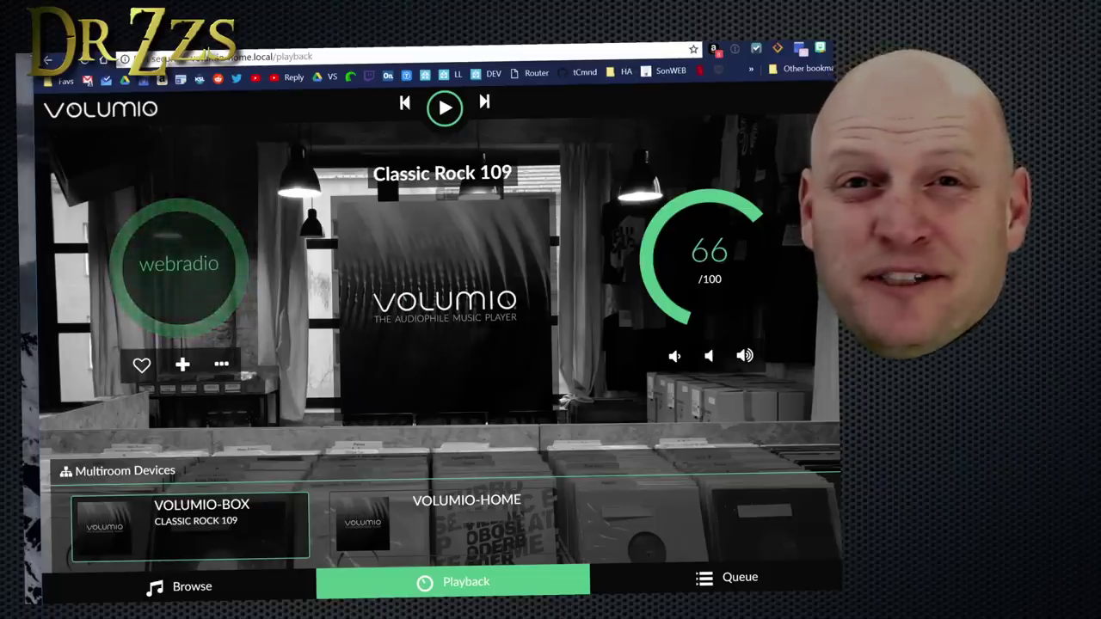
pyautogui.click(817, 107)
pyautogui.click(786, 179)
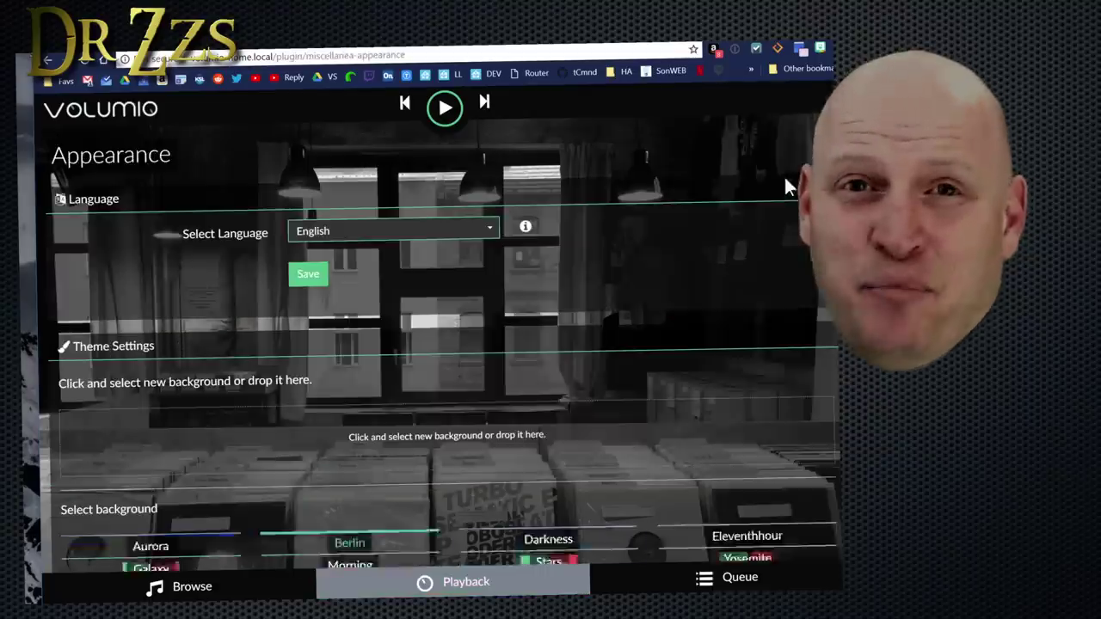
pyautogui.scroll(-5, 584, 327)
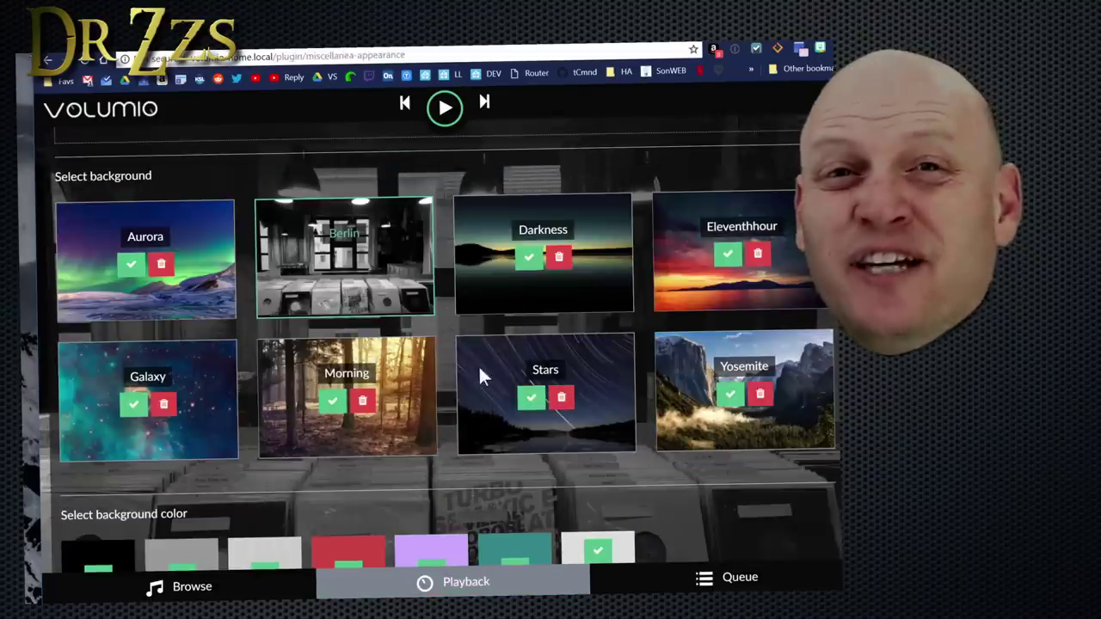
# Apply the Darkness background image, switch it to the Arthas background and return to the playback view
pyautogui.click(528, 257)
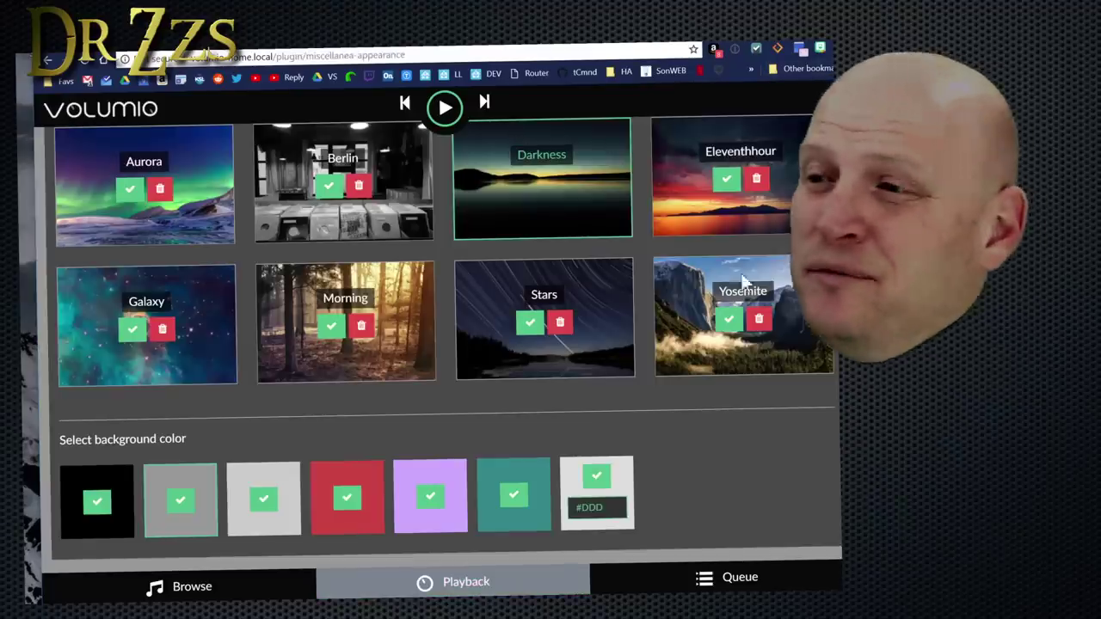
pyautogui.scroll(5, 490, 444)
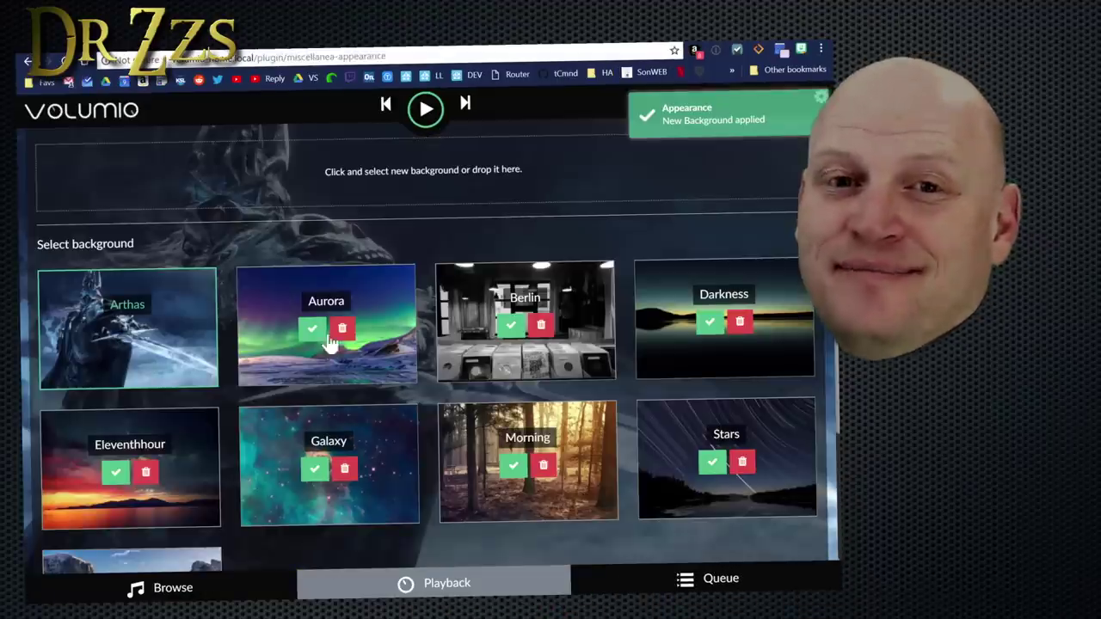
pyautogui.click(400, 571)
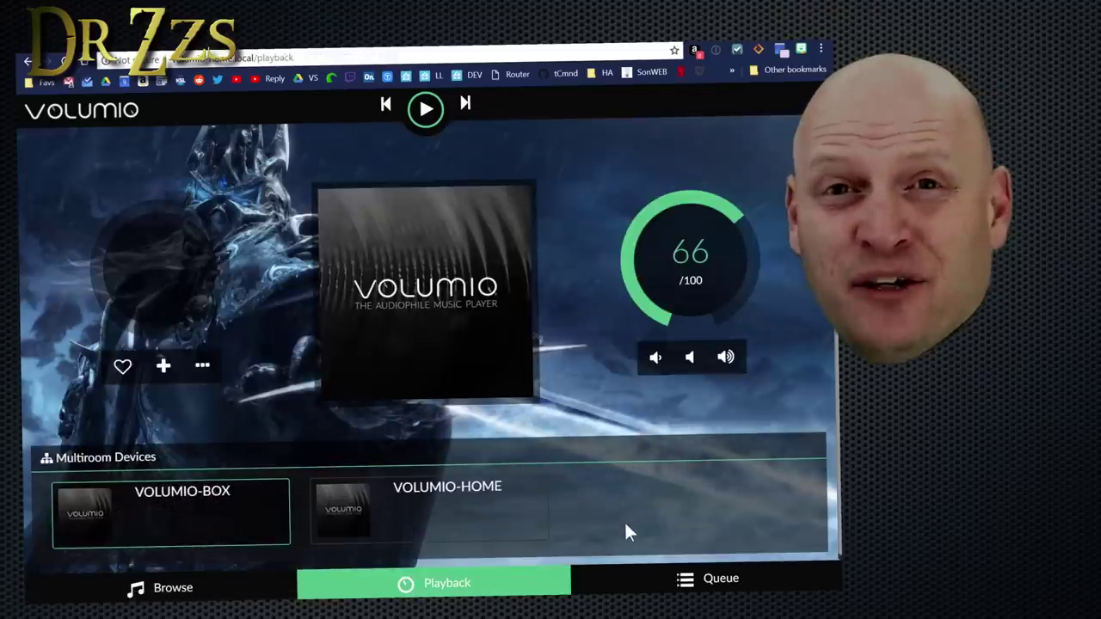
# Look through the browse, playback and queue views with the new background, ending in the browse view
pyautogui.click(221, 593)
pyautogui.click(413, 587)
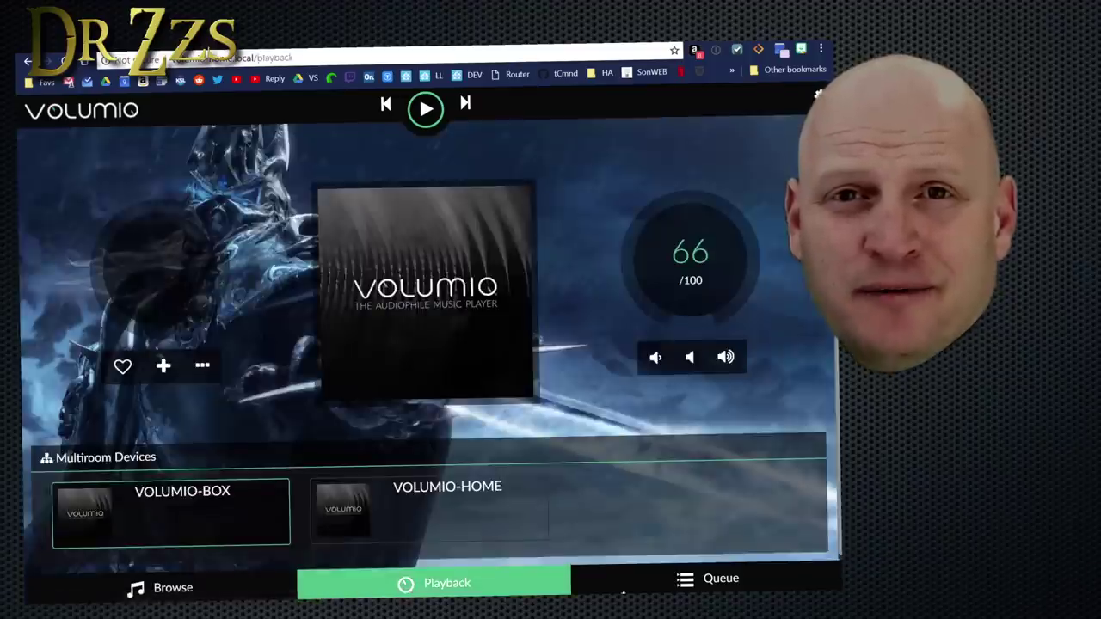
pyautogui.click(659, 582)
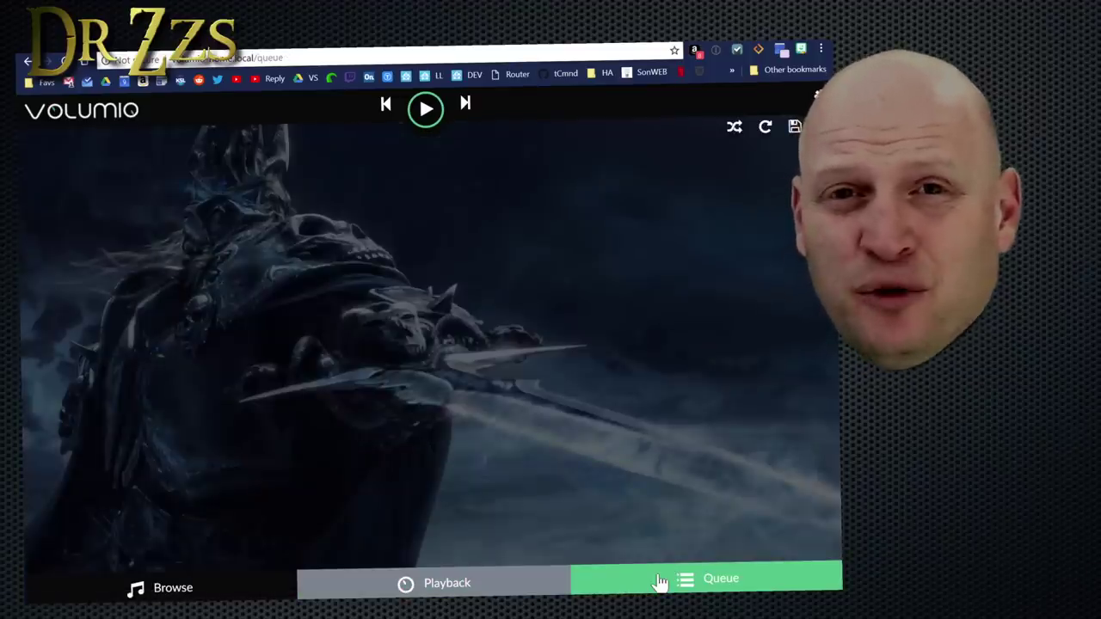
pyautogui.click(172, 587)
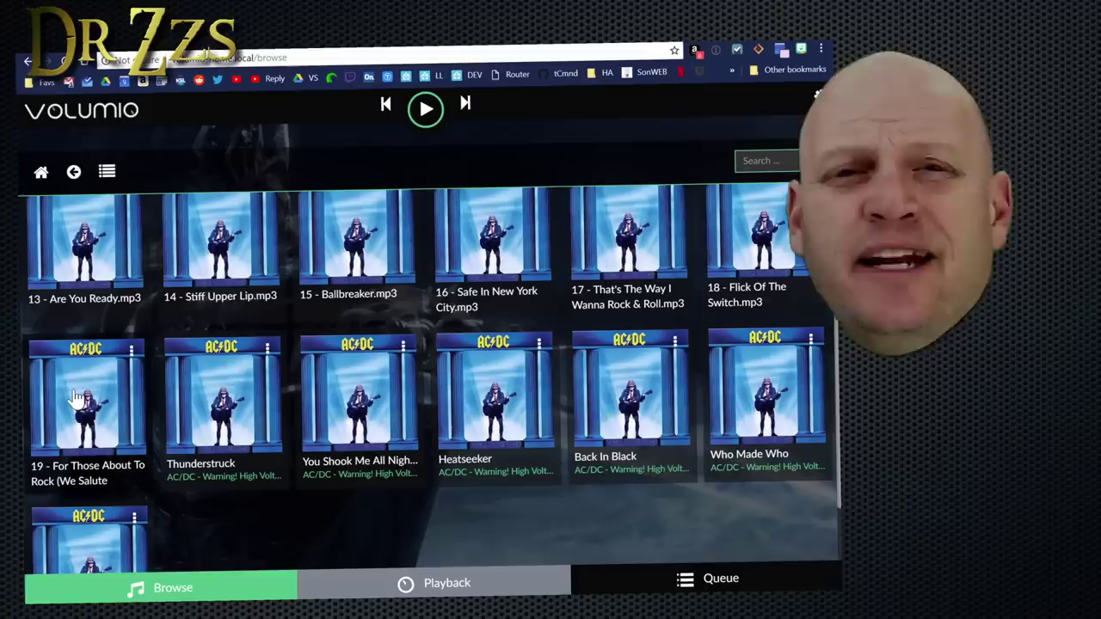
# Open the rock playlists in the Spotify source and add the Rock Anthems playlist to the queue
pyautogui.click(75, 397)
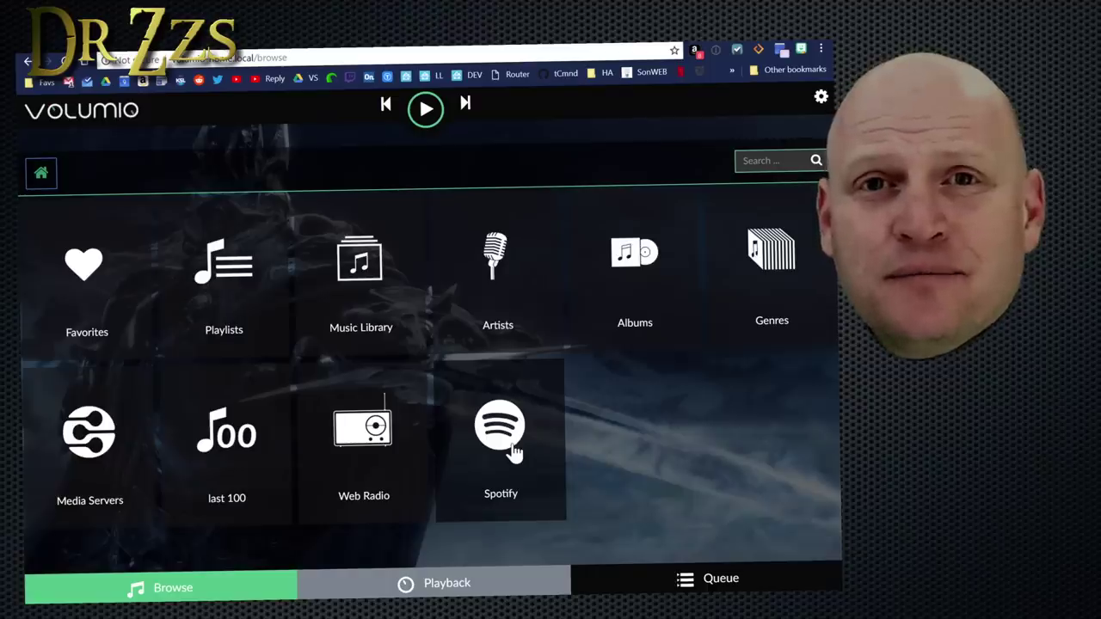
pyautogui.click(514, 454)
pyautogui.click(509, 445)
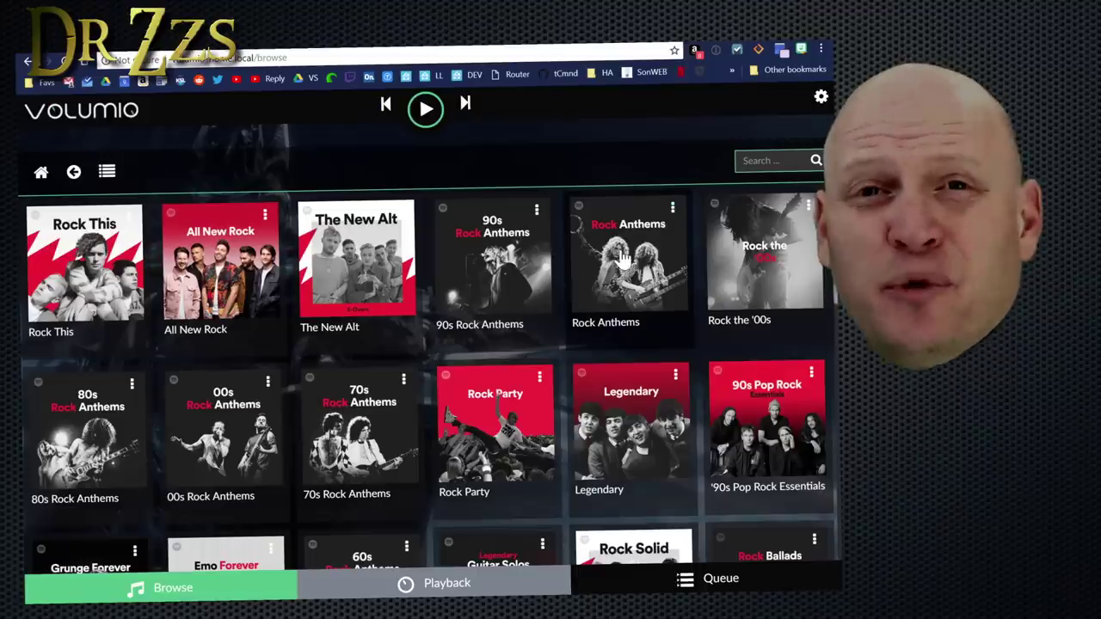
pyautogui.click(671, 214)
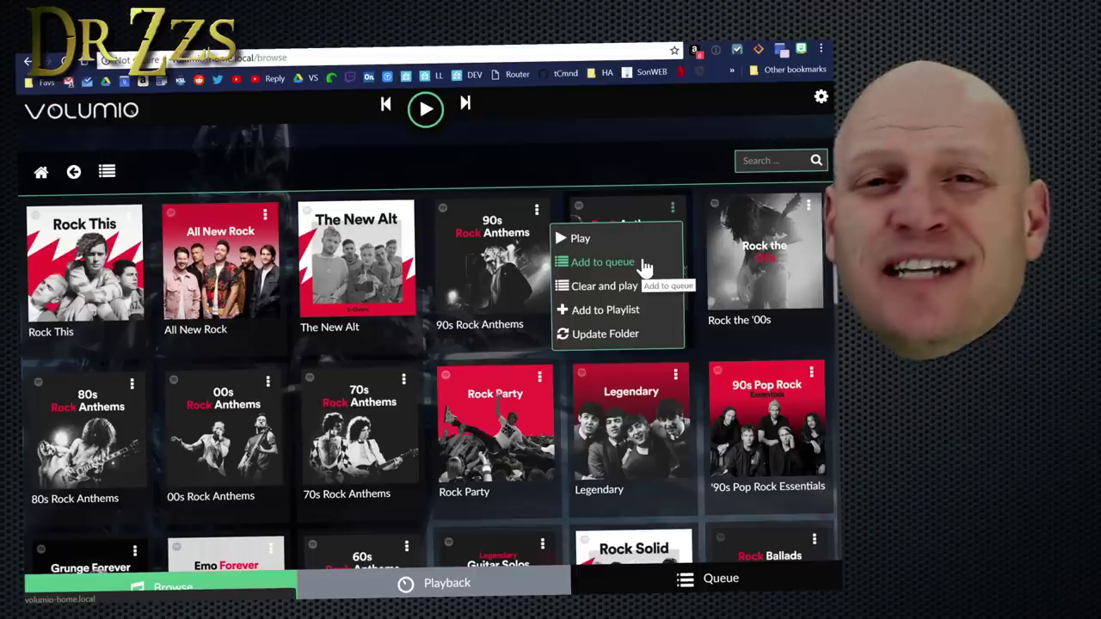
pyautogui.click(644, 263)
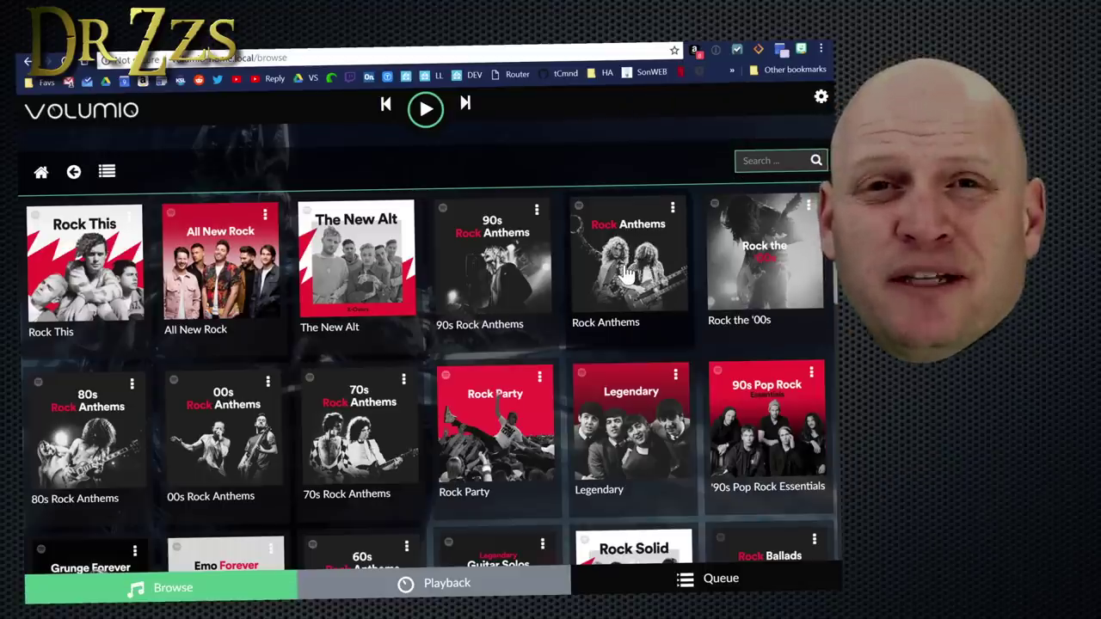
# Examine the songs inside the Rock Anthems playlist and return to the list of rock playlists
pyautogui.click(626, 274)
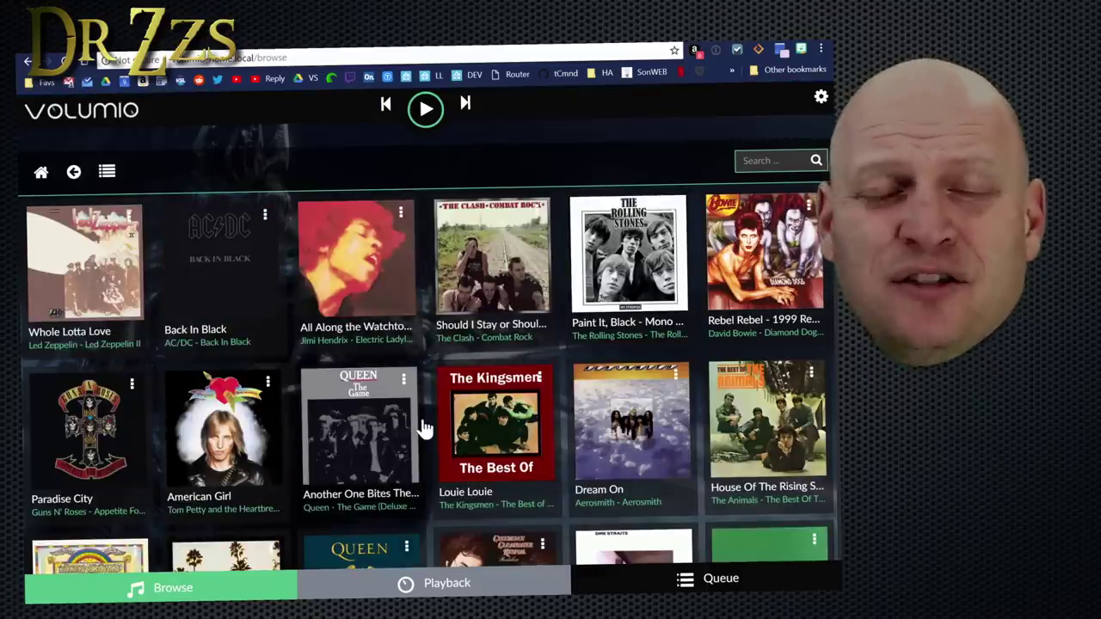
pyautogui.scroll(-10, 619, 404)
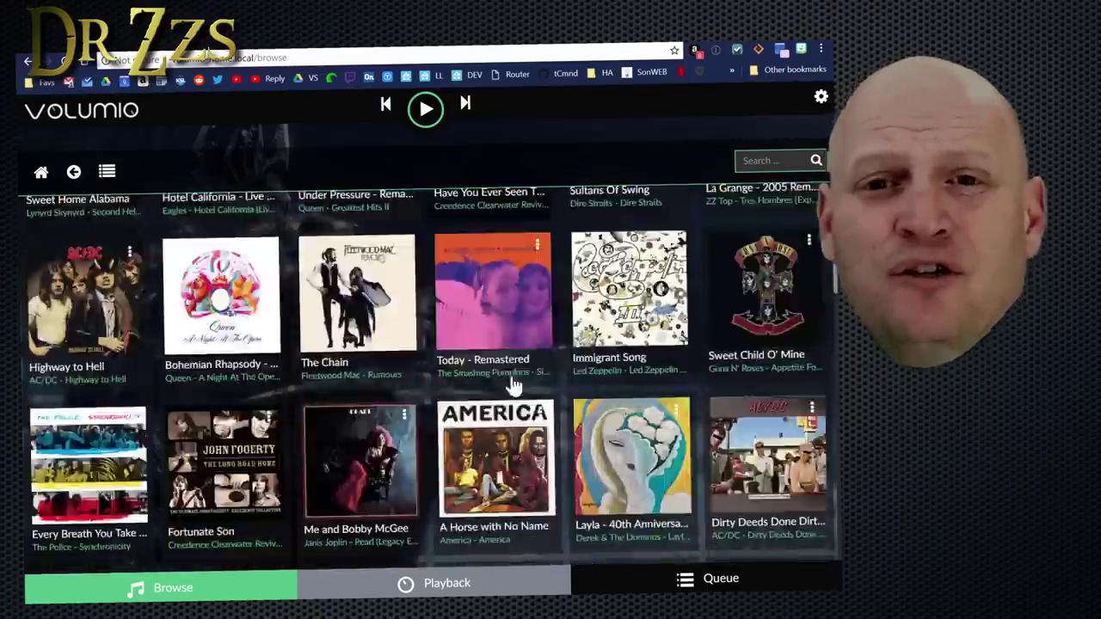
pyautogui.scroll(-5, 513, 384)
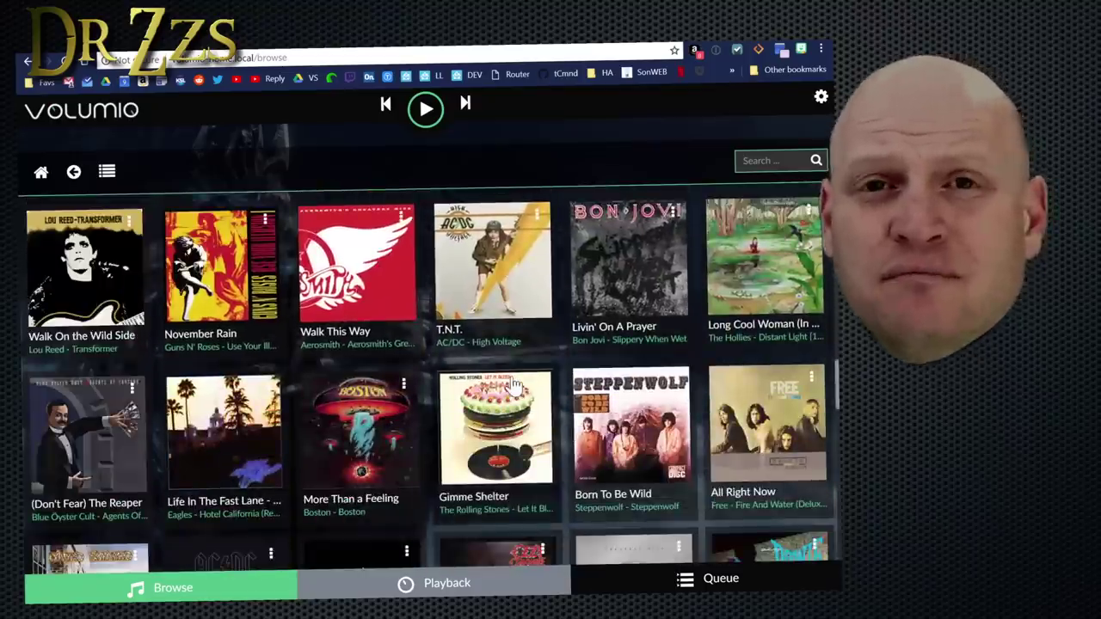
pyautogui.scroll(-10, 513, 384)
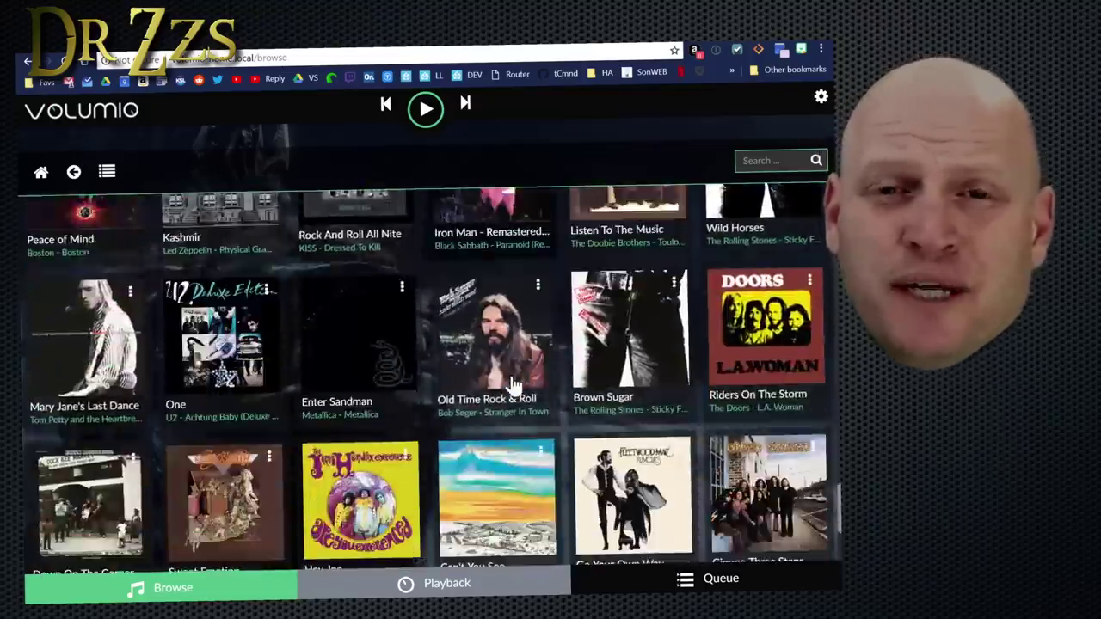
pyautogui.scroll(-3, 513, 384)
pyautogui.scroll(4, 513, 384)
pyautogui.scroll(10, 534, 212)
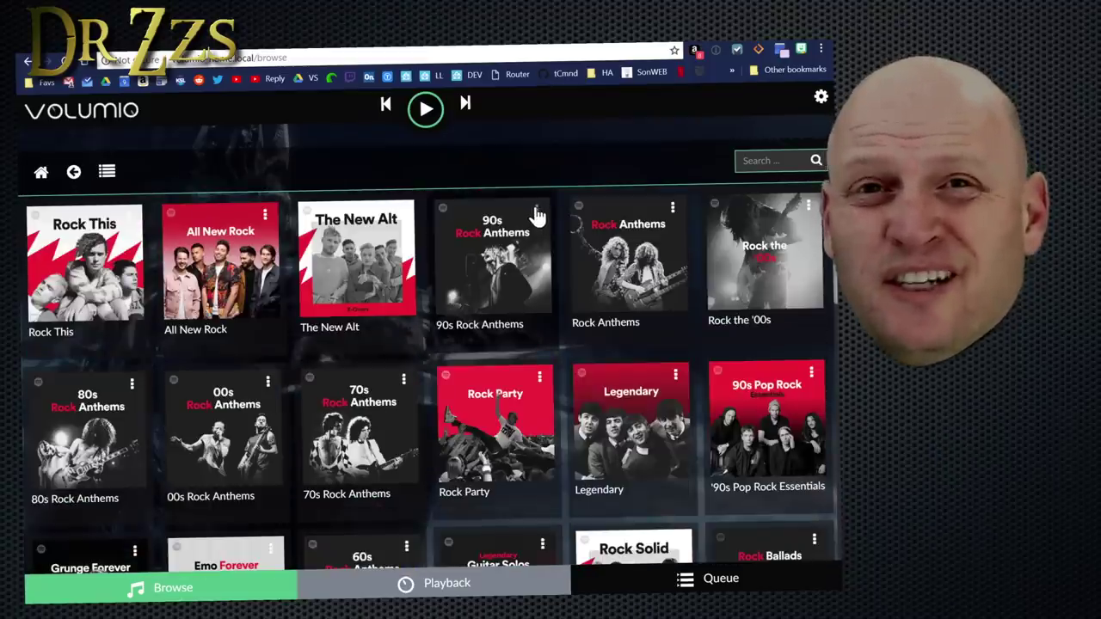
# Add the 90s Rock Anthems playlist to the queue and save the queue as a playlist named 90's Rock
pyautogui.click(536, 211)
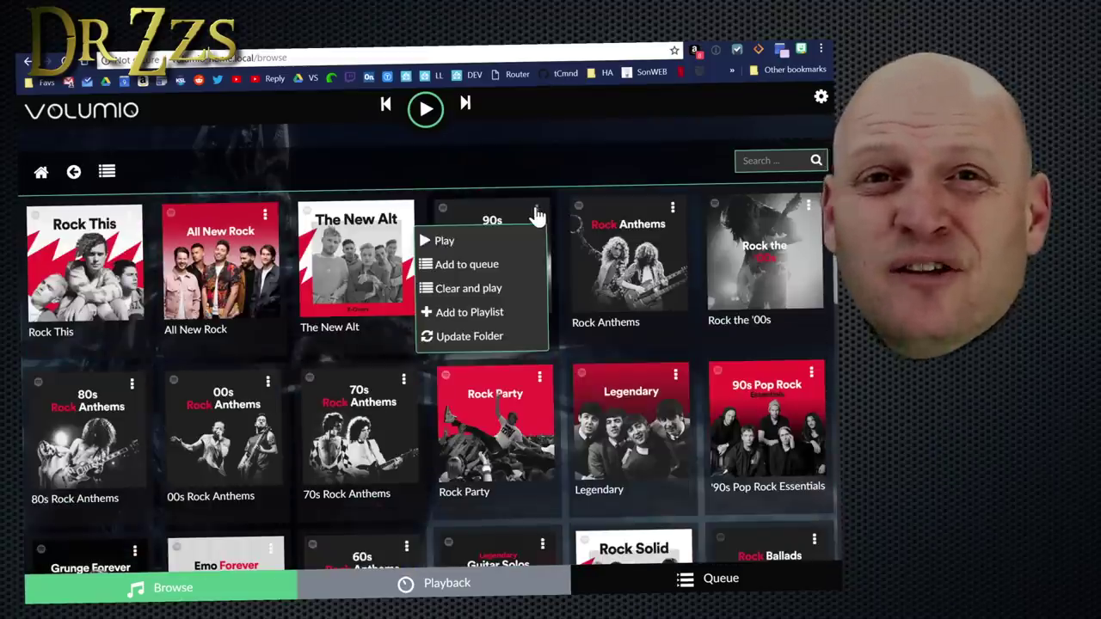
pyautogui.click(482, 266)
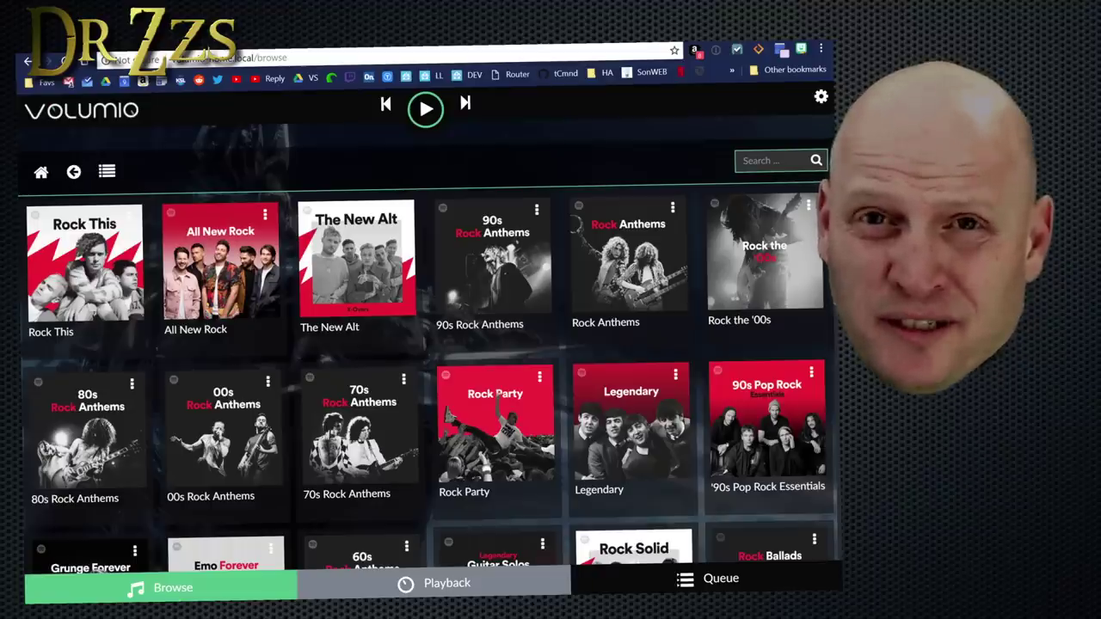
pyautogui.click(536, 209)
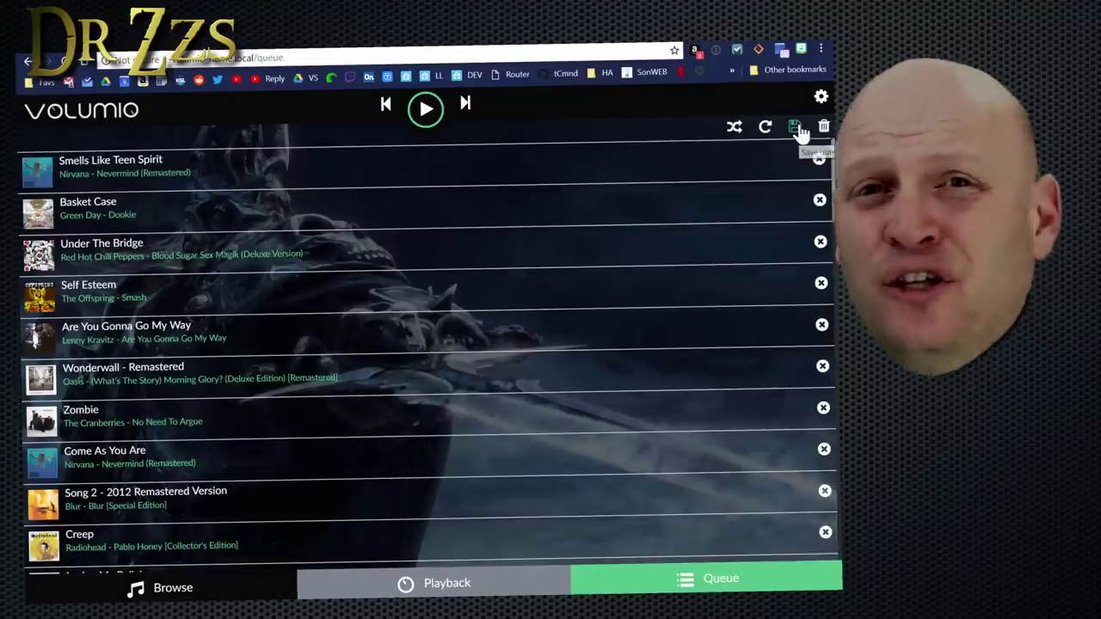
pyautogui.click(798, 127)
pyautogui.click(797, 123)
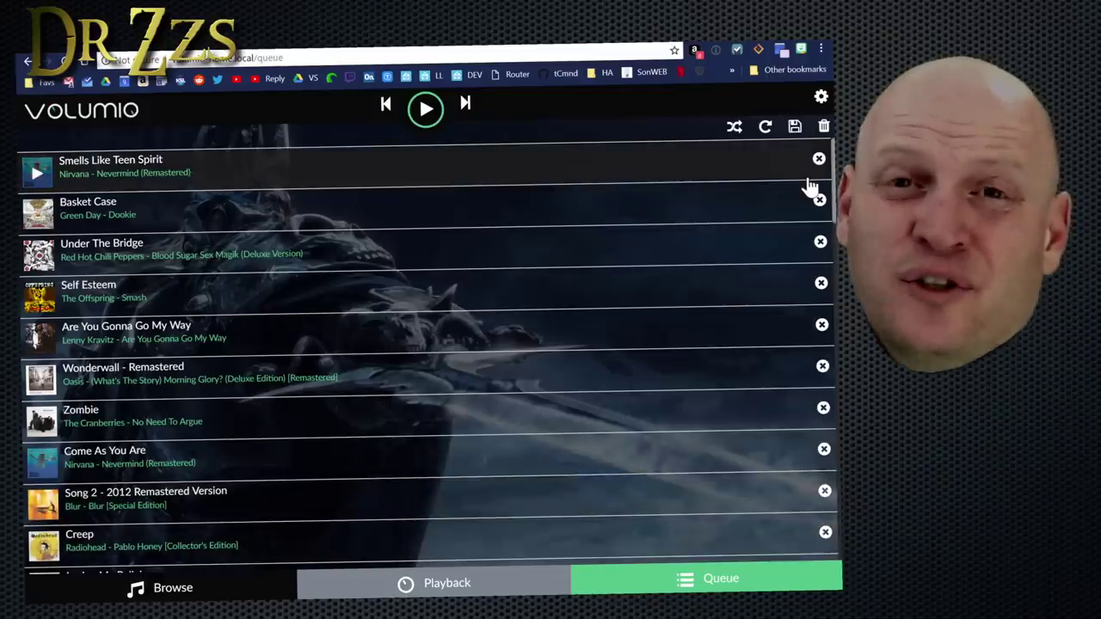
# Play the saved 90's Rock playlist from the playlists, pause it and switch to the playback view
pyautogui.click(163, 587)
pyautogui.click(112, 215)
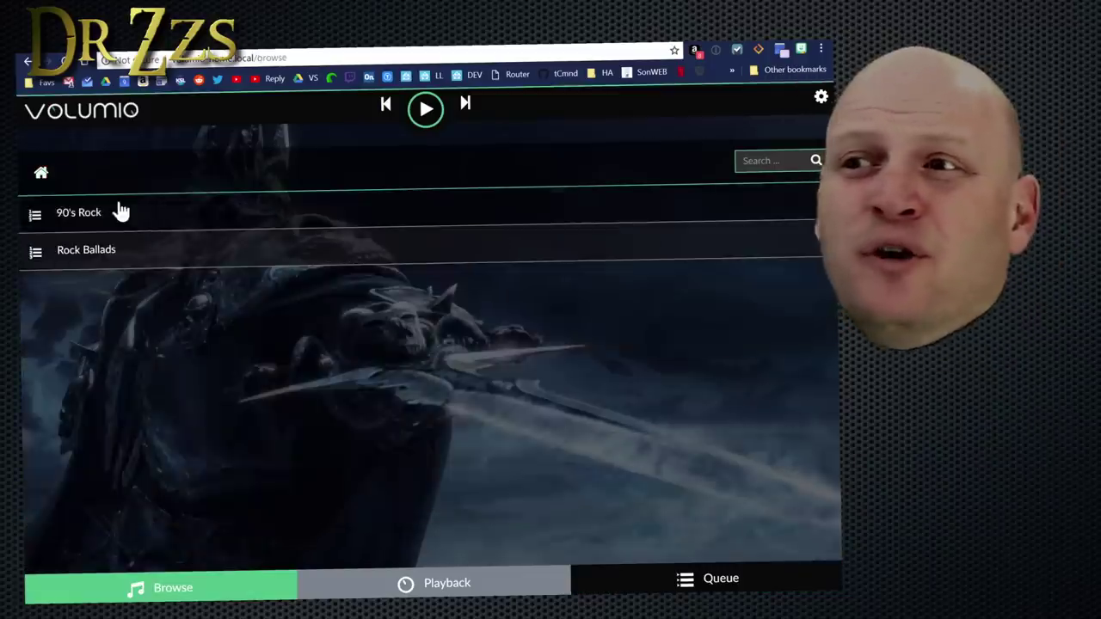
pyautogui.click(126, 219)
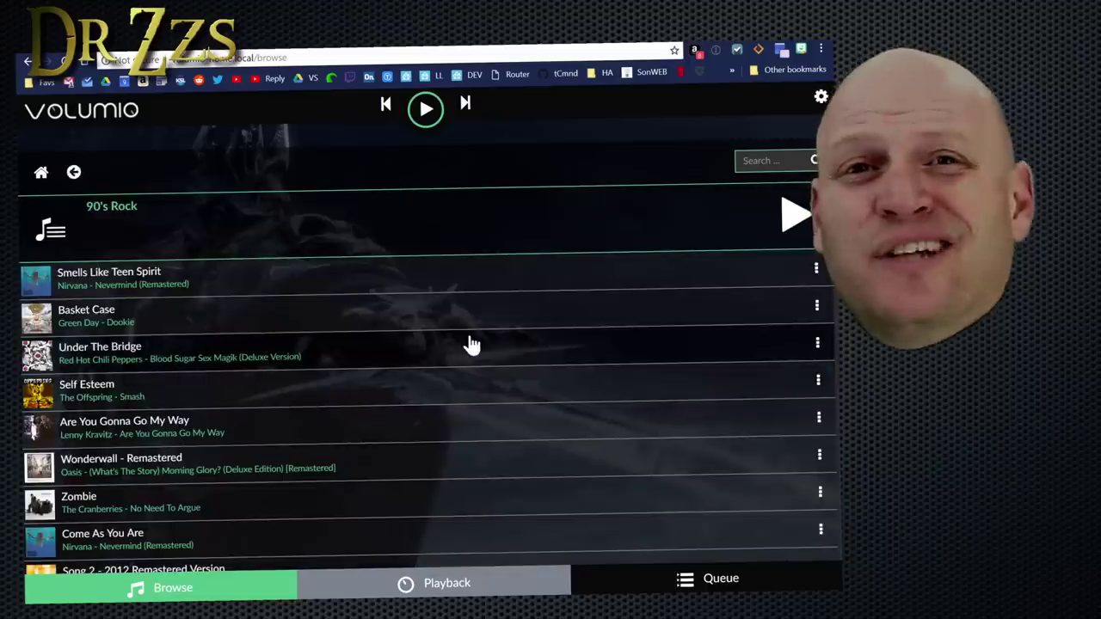
pyautogui.click(795, 215)
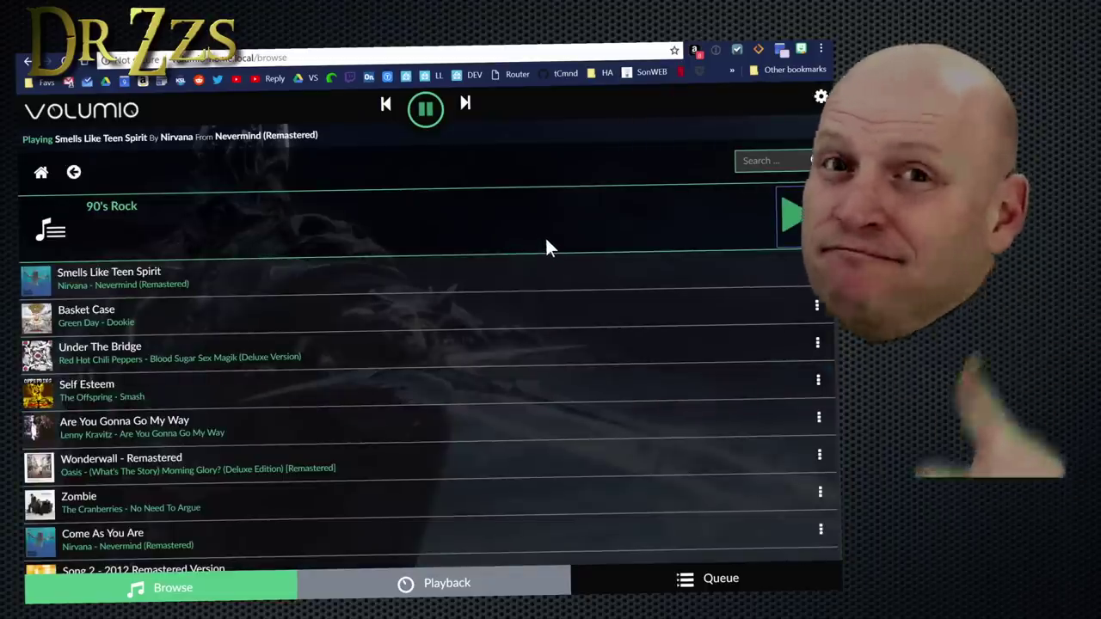
pyautogui.click(426, 110)
pyautogui.click(434, 583)
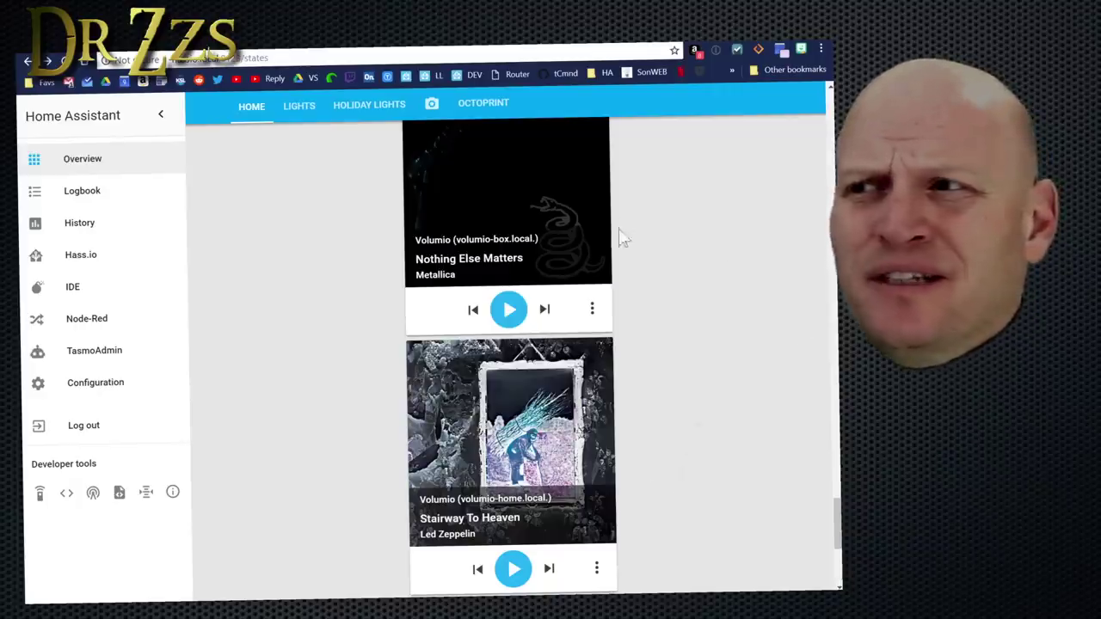
# In Home Assistant, set the source of the volumio-box.local. player to 90's Rock and change it to Rock Ballads
pyautogui.click(592, 307)
pyautogui.click(520, 440)
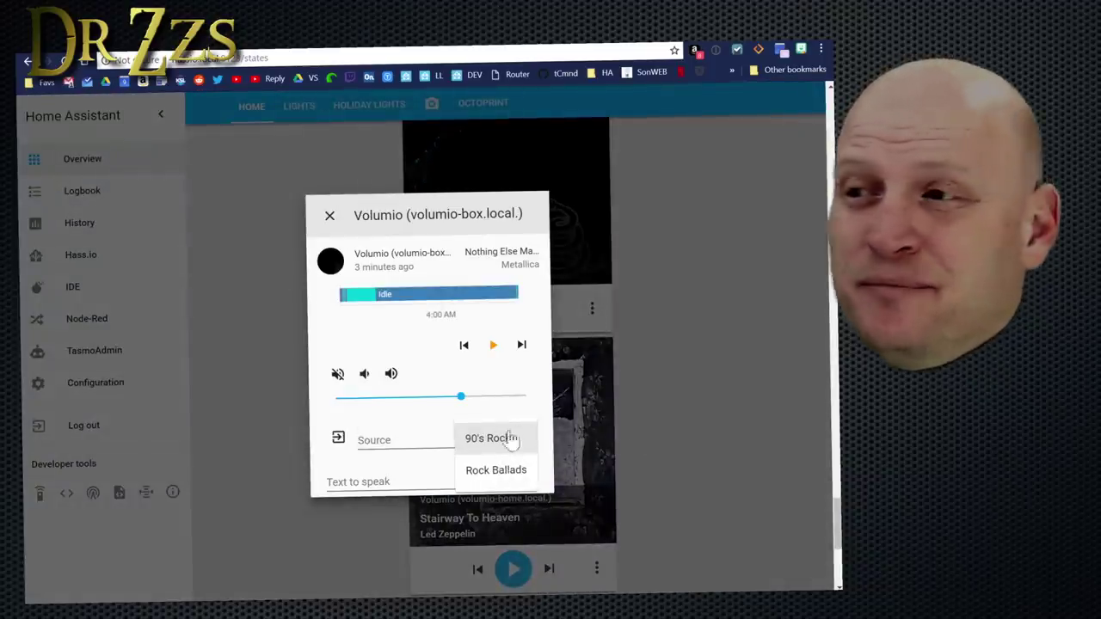
pyautogui.click(487, 438)
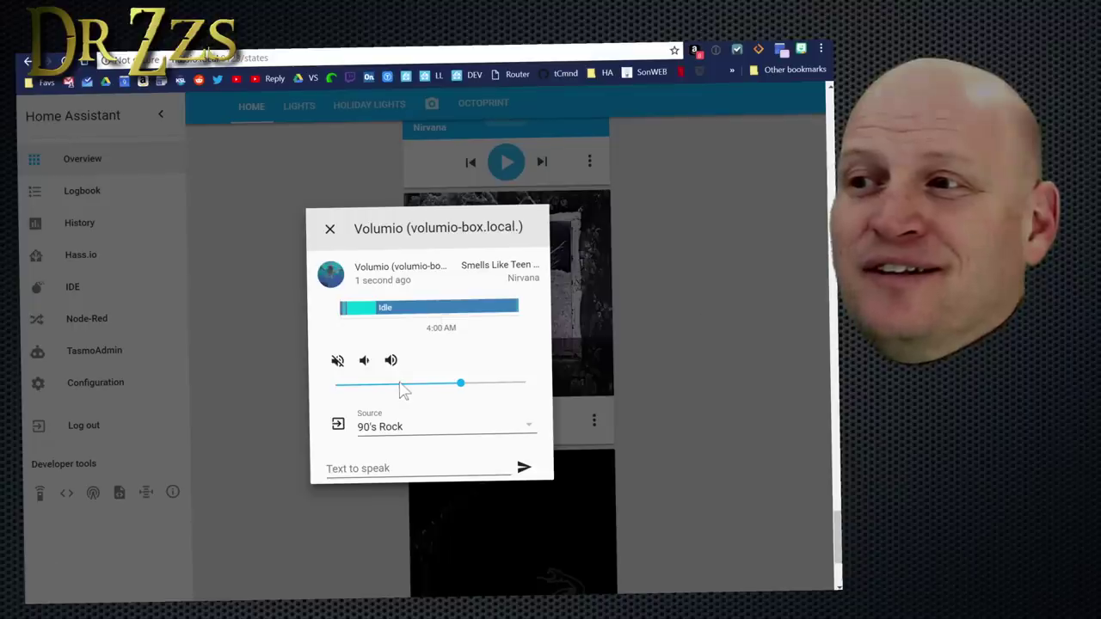
pyautogui.click(508, 436)
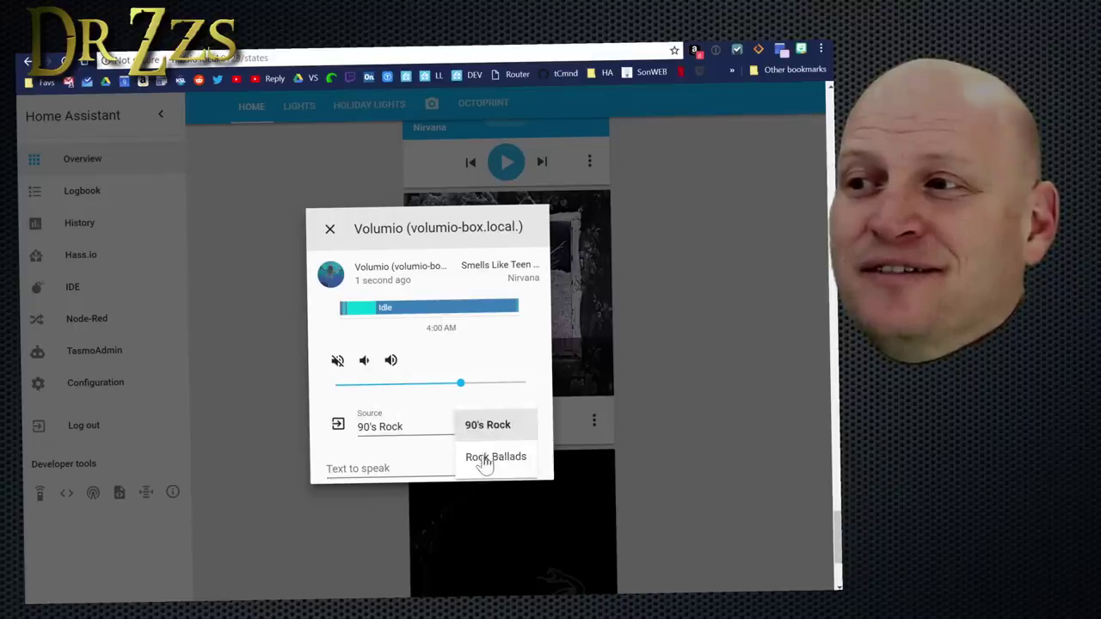
pyautogui.click(484, 457)
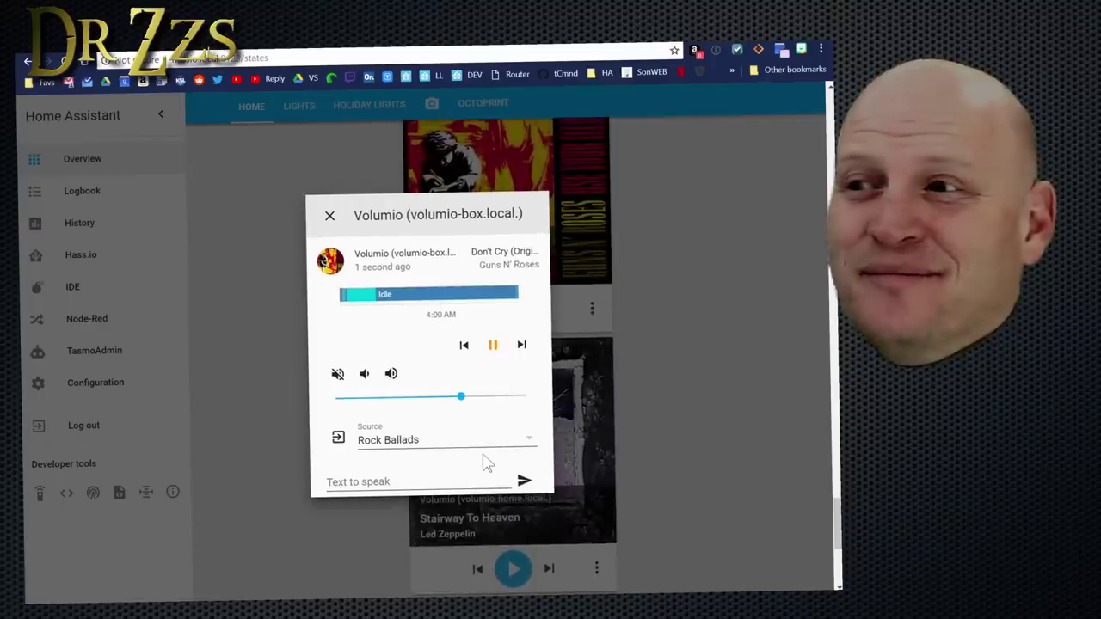
# Lower, raise and lower again the volume of the volumio-box.local. player from its Home Assistant controls
pyautogui.click(394, 397)
pyautogui.click(493, 397)
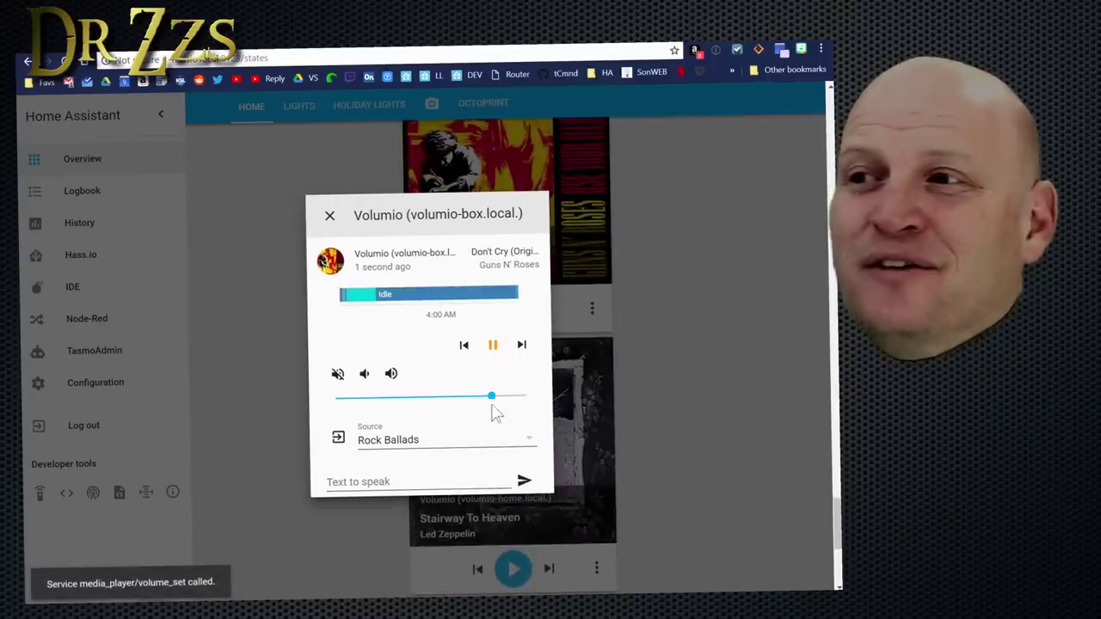
pyautogui.click(397, 398)
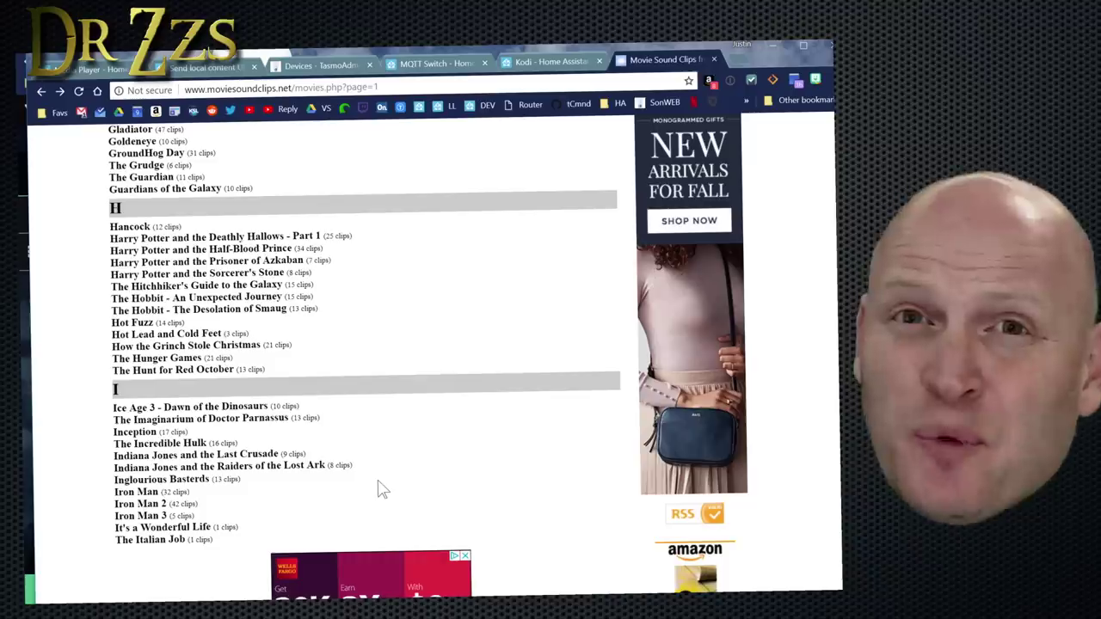
# Download the Flac version of the "You have chosen wisely." clip from Indiana Jones and the Last Crusade on moviesoundclips.net
pyautogui.click(207, 454)
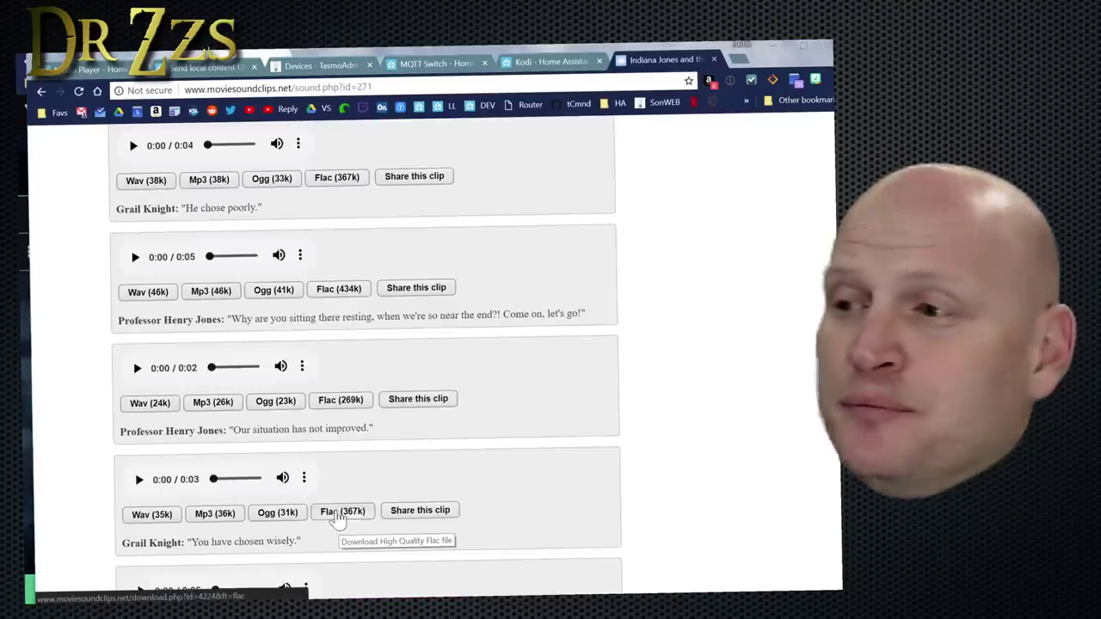
pyautogui.click(341, 516)
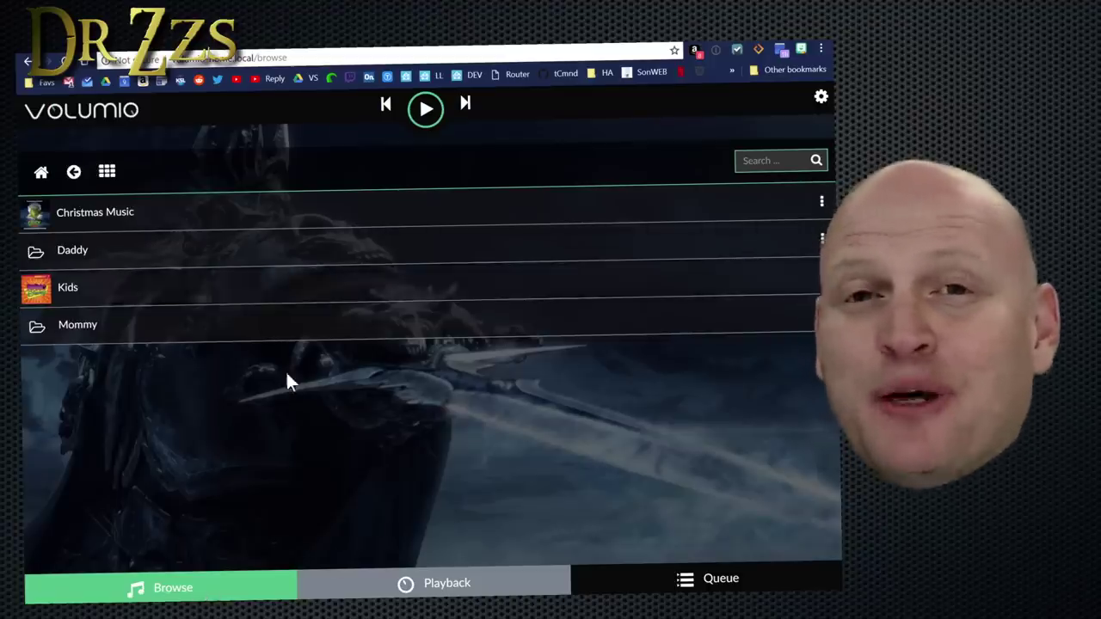
# Find poorly.flac in Volumio's music library and add it to a new playlist named Poorly
pyautogui.click(103, 322)
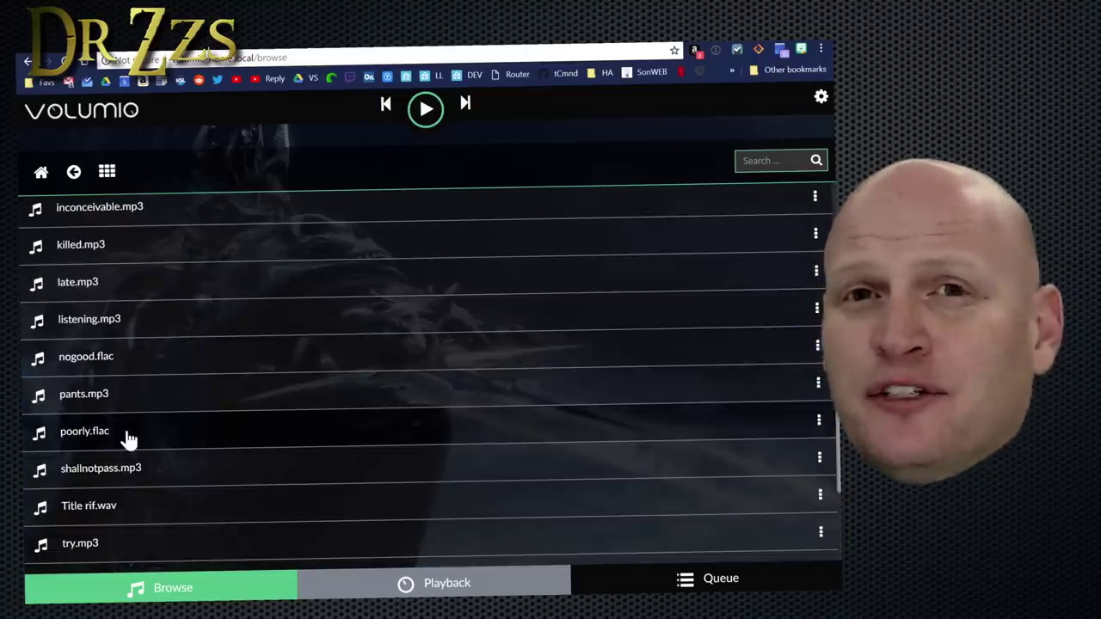
pyautogui.click(127, 440)
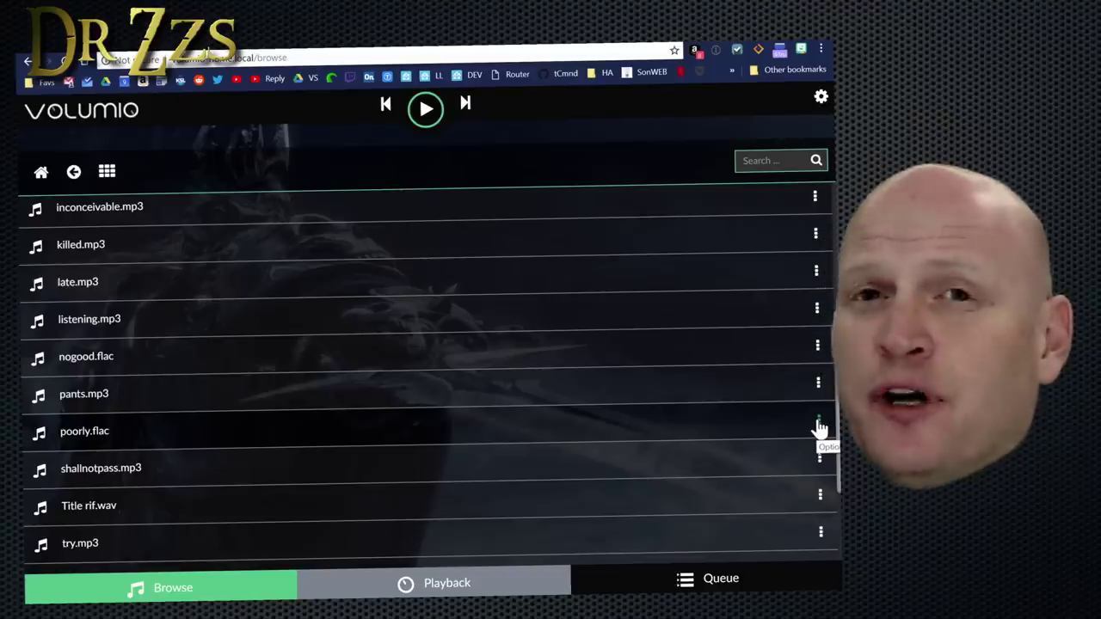
pyautogui.click(819, 421)
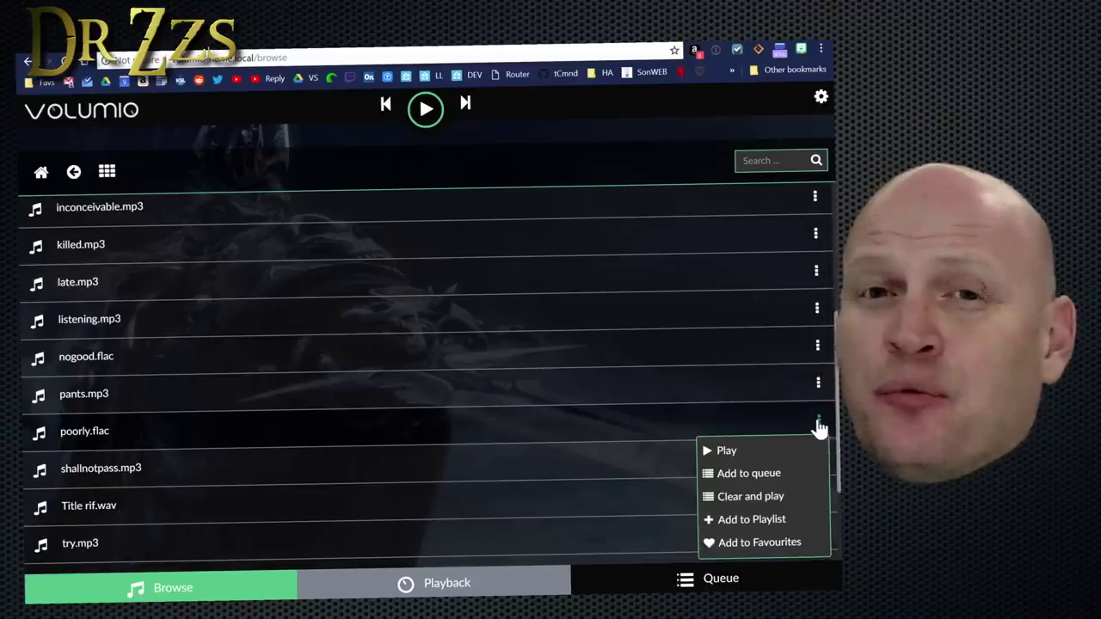
pyautogui.click(761, 527)
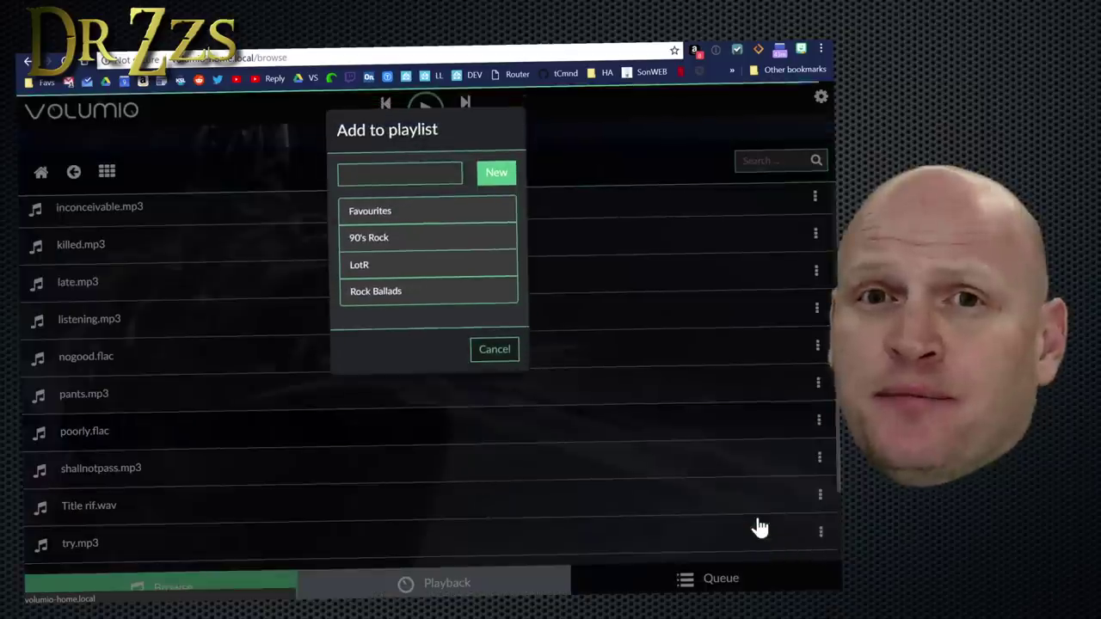
pyautogui.click(346, 174)
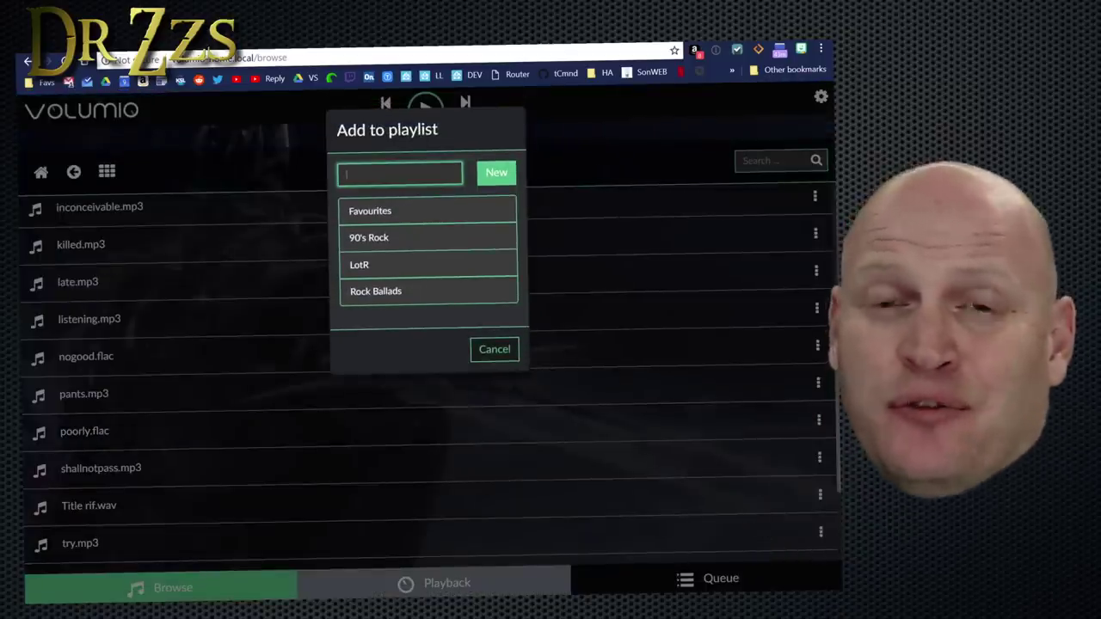
pyautogui.write('Poorly')
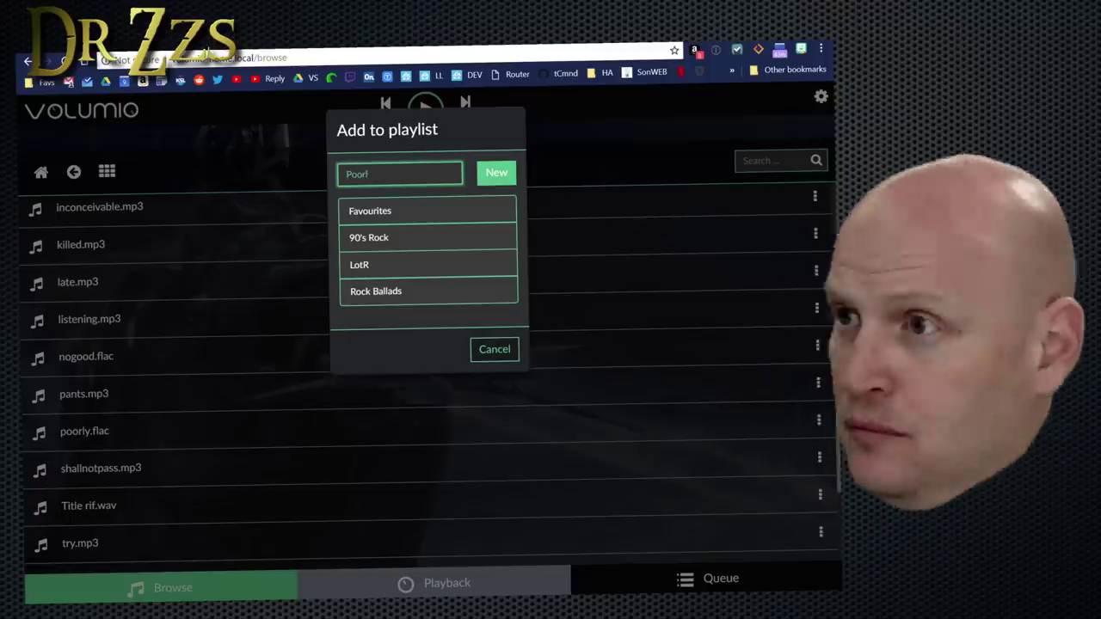
pyautogui.click(501, 176)
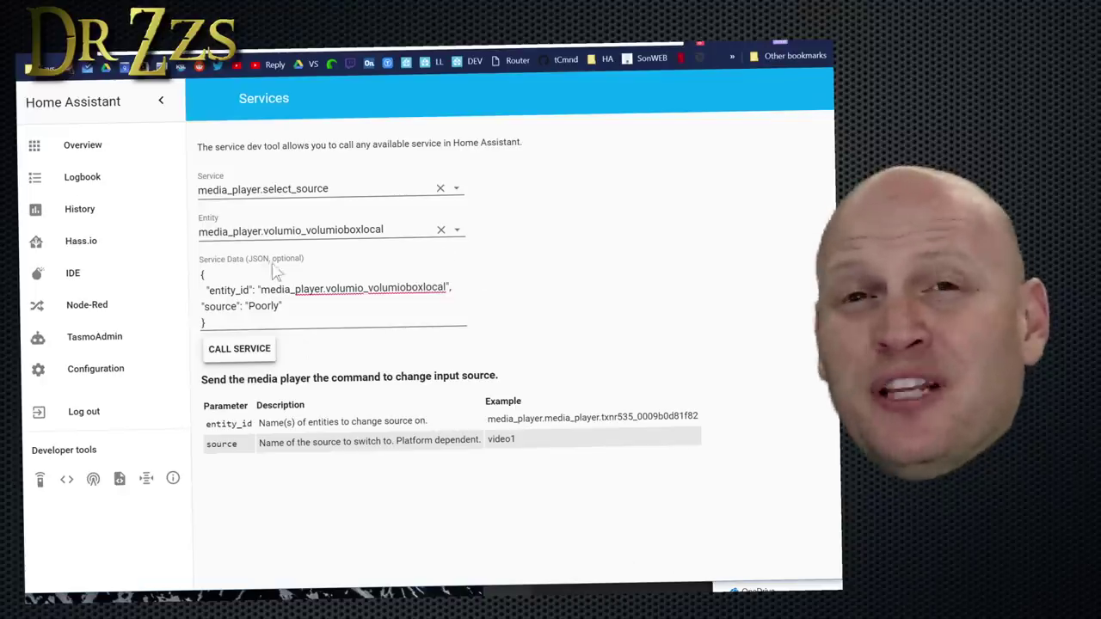
# In Home Assistant, call media_player.select_source for media_player.volumio_volumioboxlocal with source Poorly, and reload the automations
pyautogui.click(256, 353)
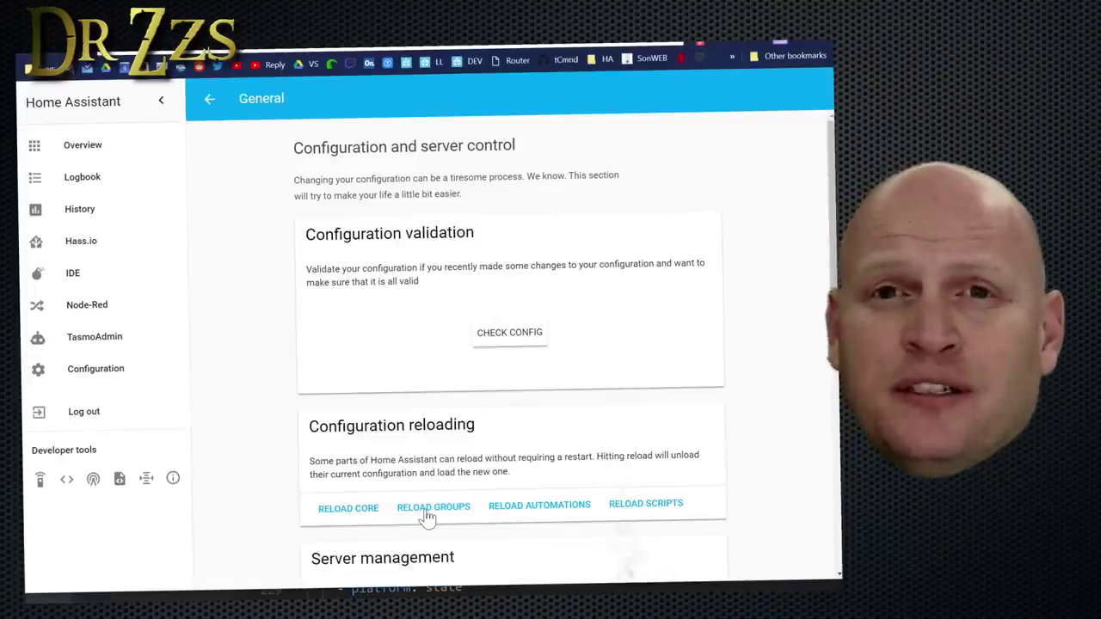
pyautogui.click(533, 515)
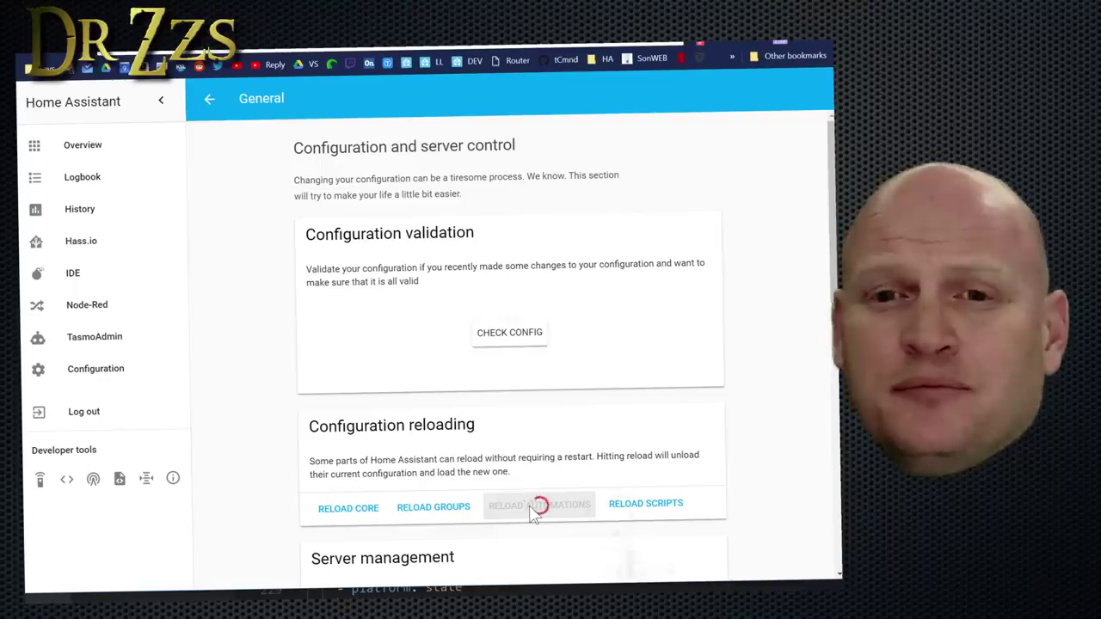